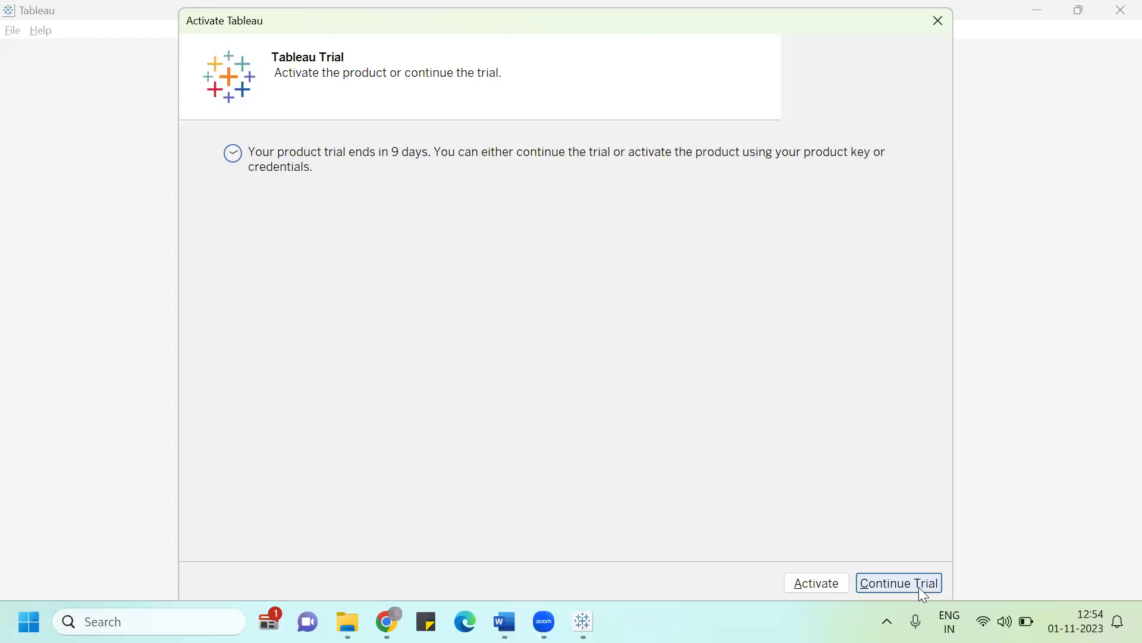
# Continue the trial, dismissing the recovered workbook, and connect to the Sample - Superstore Excel file.
pyautogui.click(918, 587)
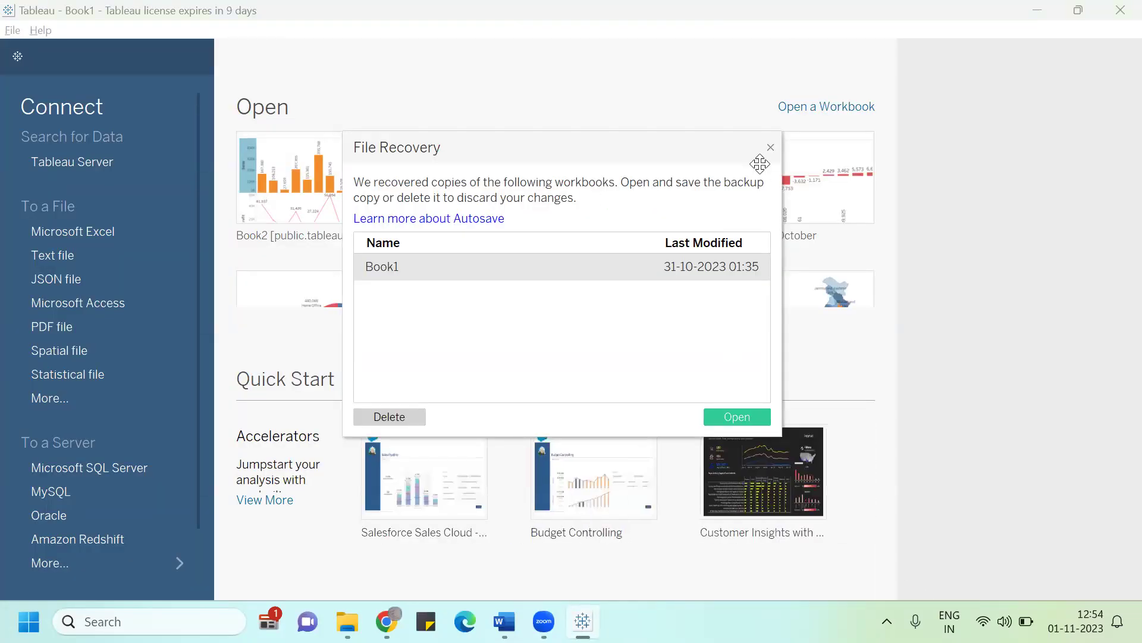
pyautogui.click(770, 147)
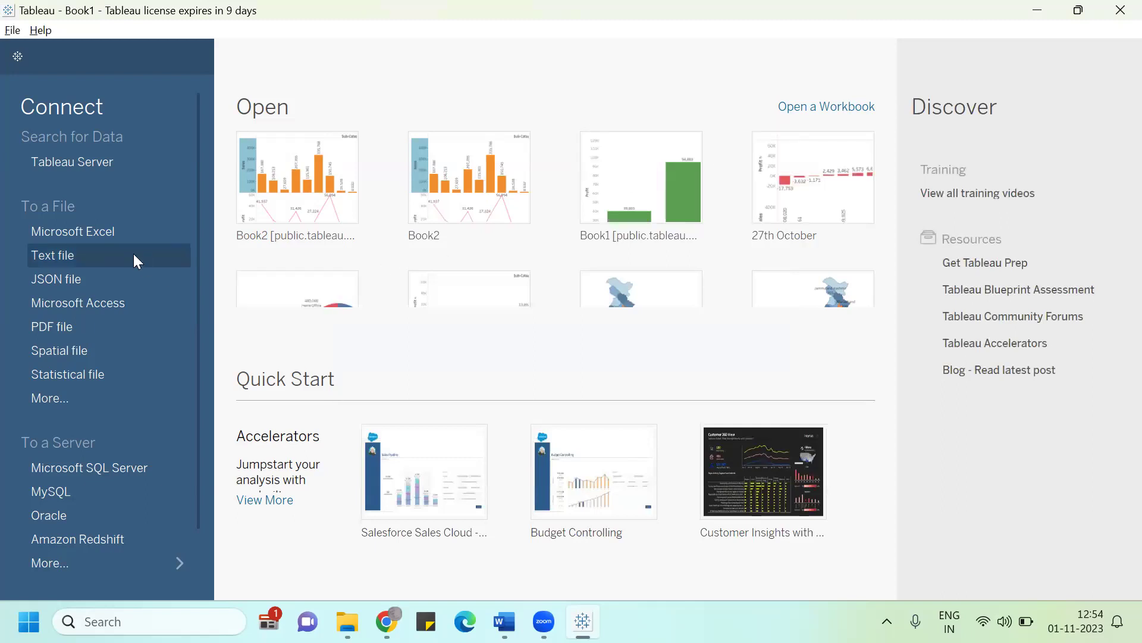
pyautogui.click(110, 230)
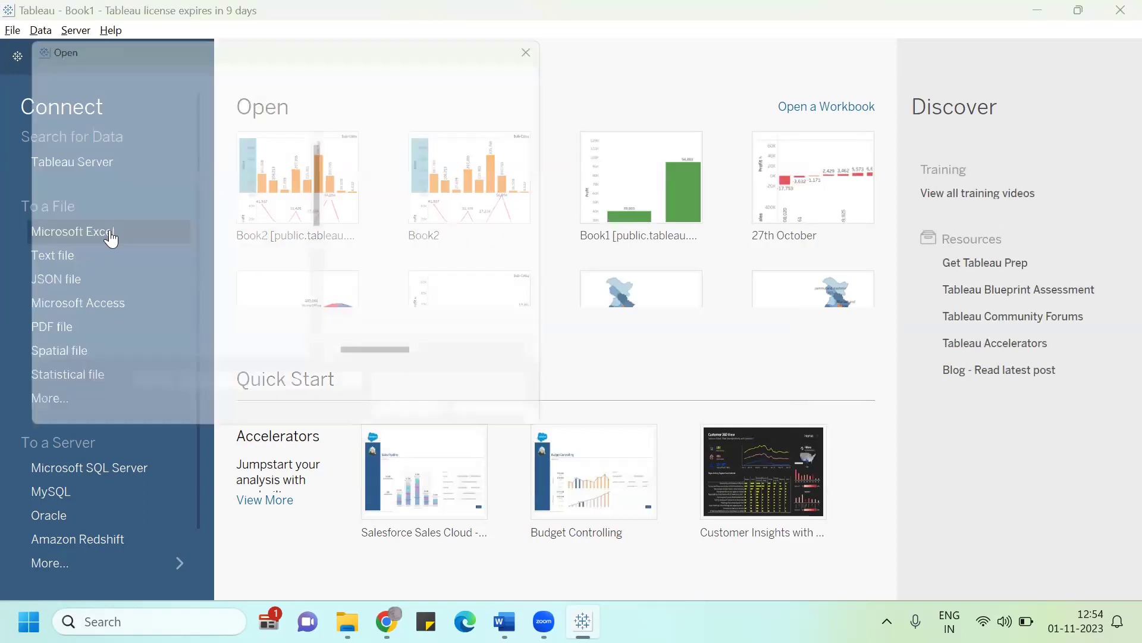
pyautogui.doubleClick(409, 155)
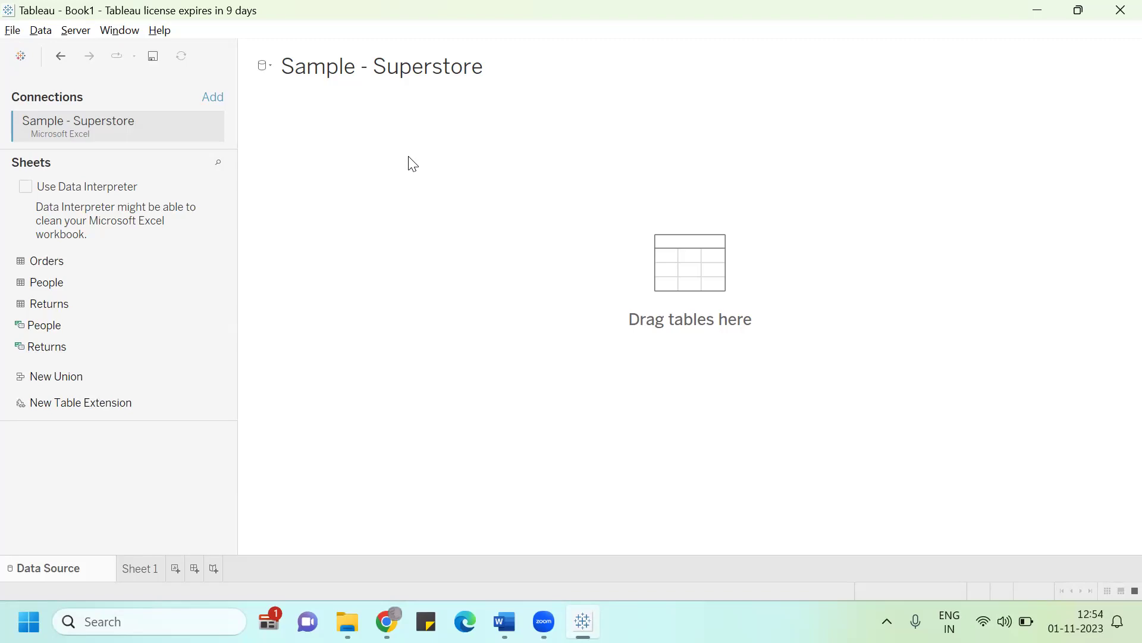
# Add the Orders table to the data source and go to Sheet 1.
pyautogui.click(83, 261)
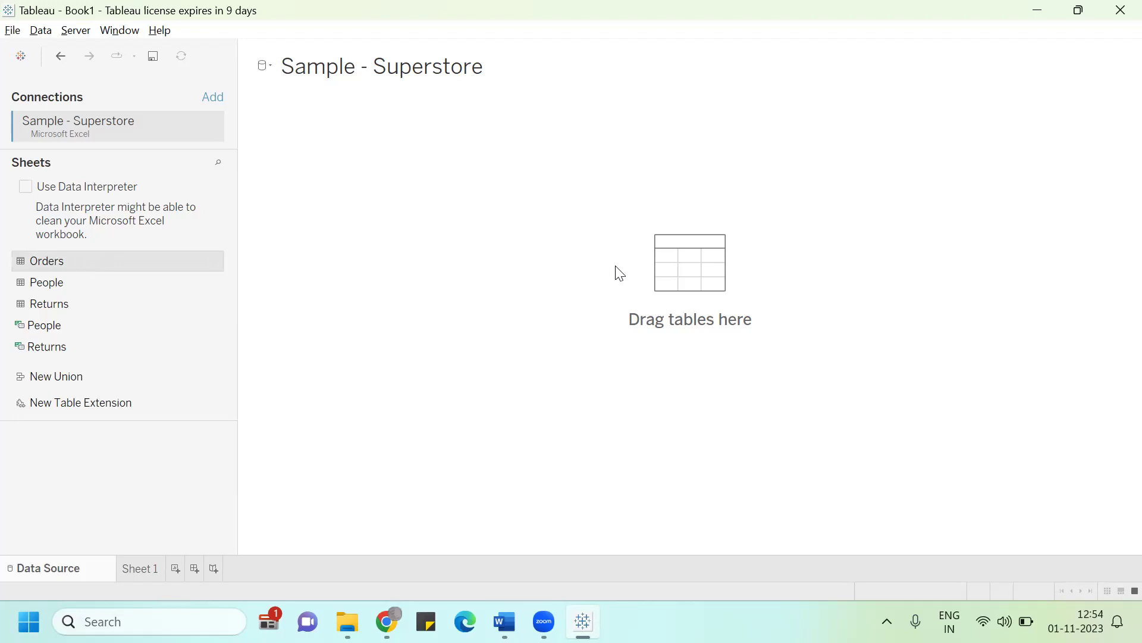
pyautogui.click(636, 279)
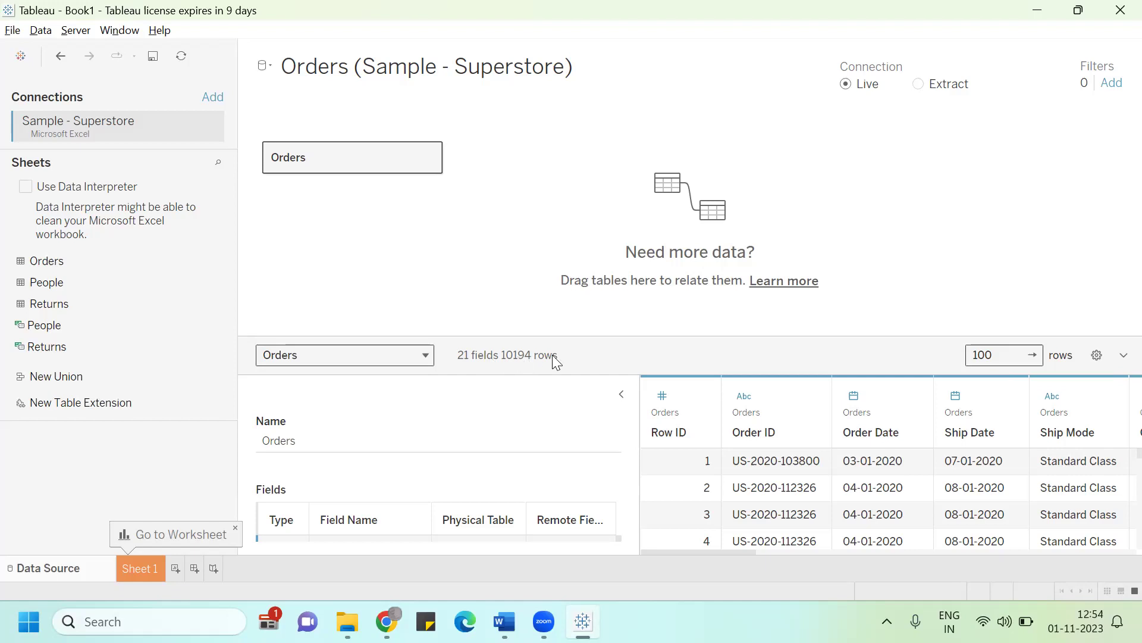
pyautogui.click(145, 565)
# Rename Sheet 1 as Histogram and display the Show Me chart options.
pyautogui.doubleClick(147, 566)
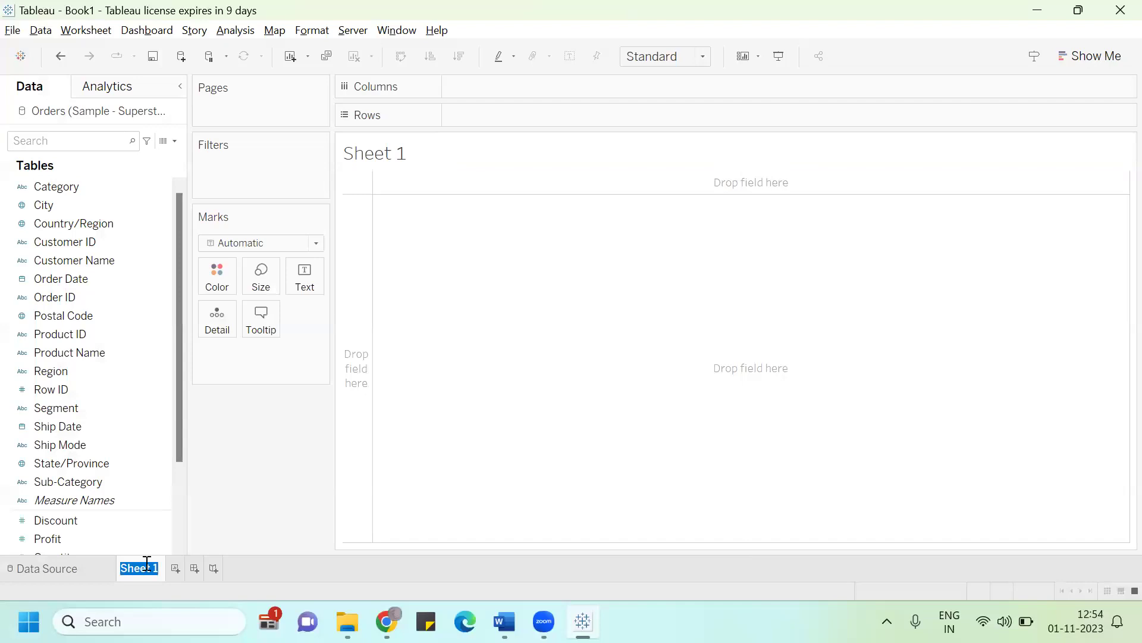
pyautogui.write('His')
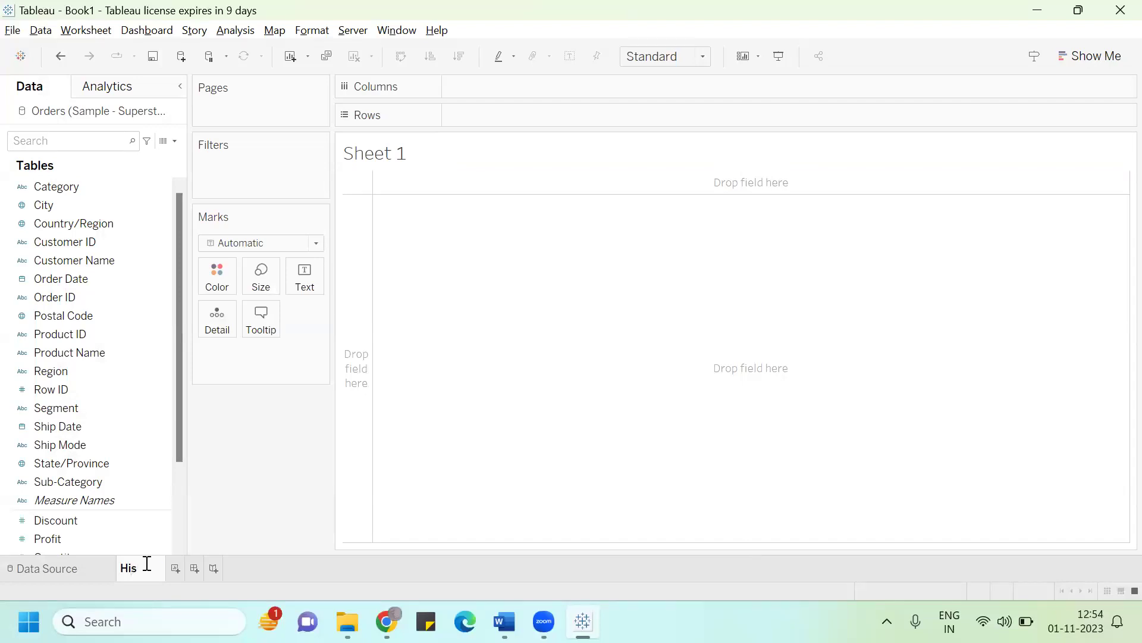
pyautogui.write('togram')
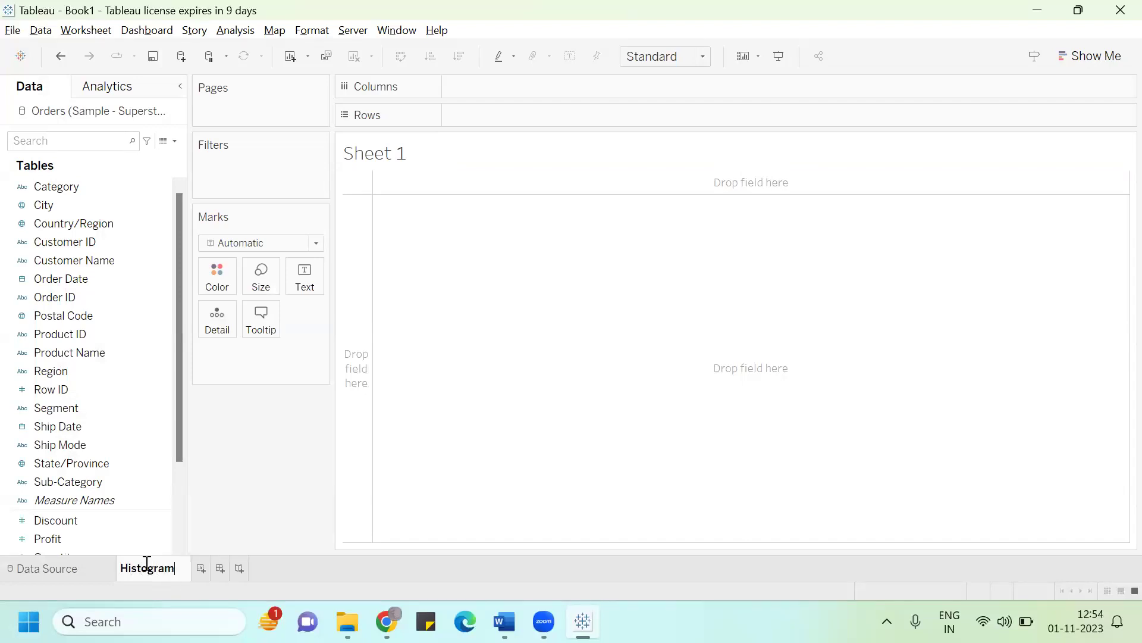
pyautogui.click(269, 454)
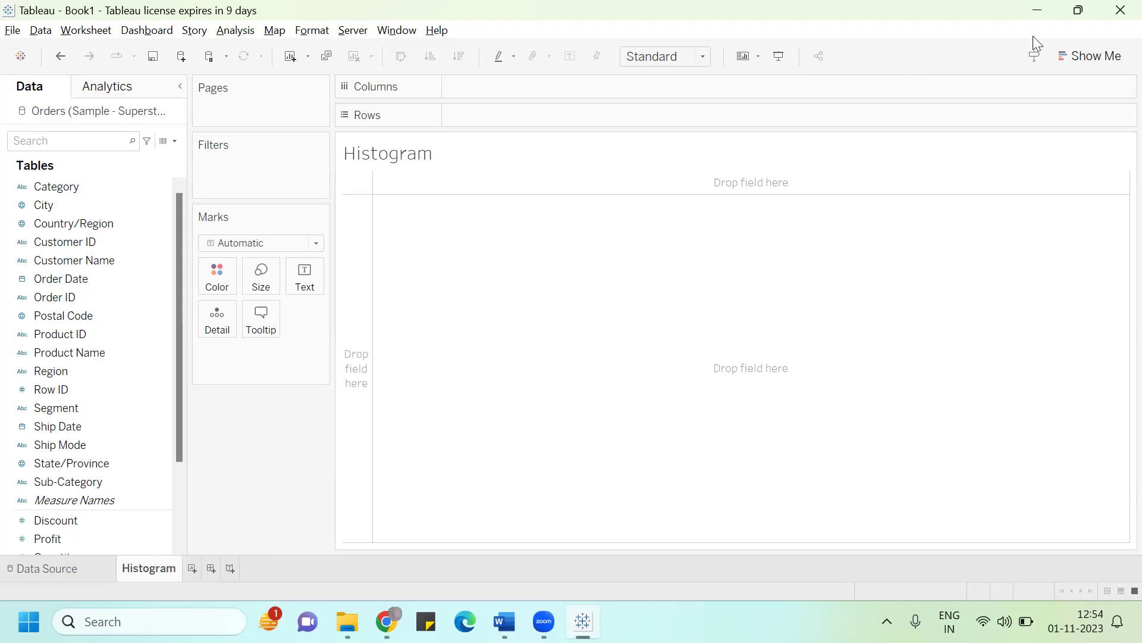
pyautogui.click(1082, 57)
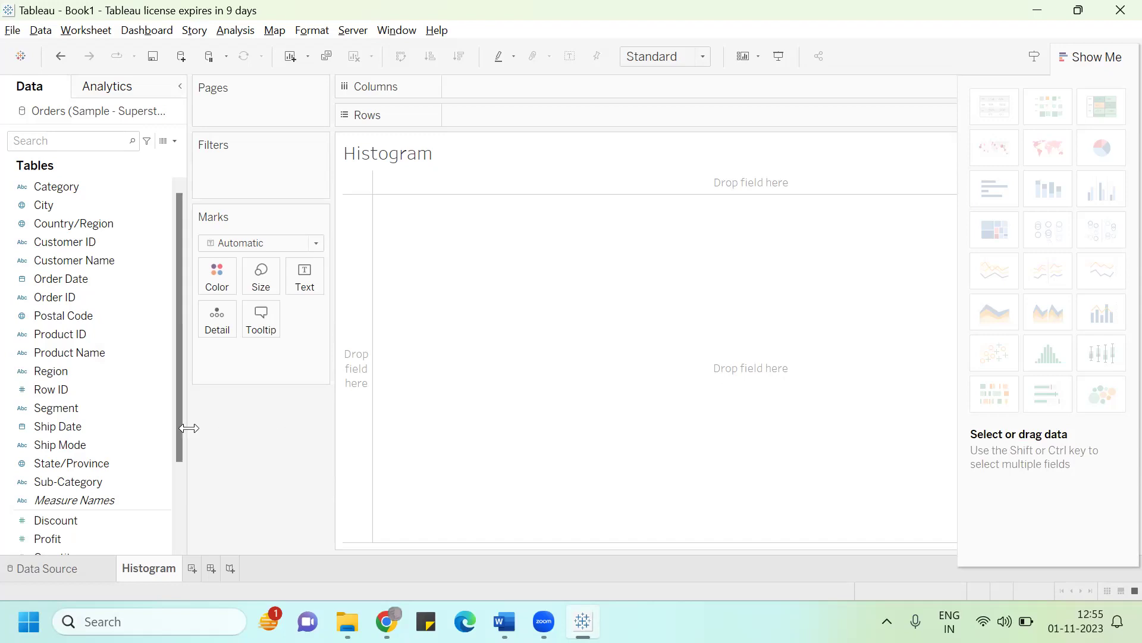
pyautogui.moveTo(180, 427); pyautogui.dragTo(173, 520)
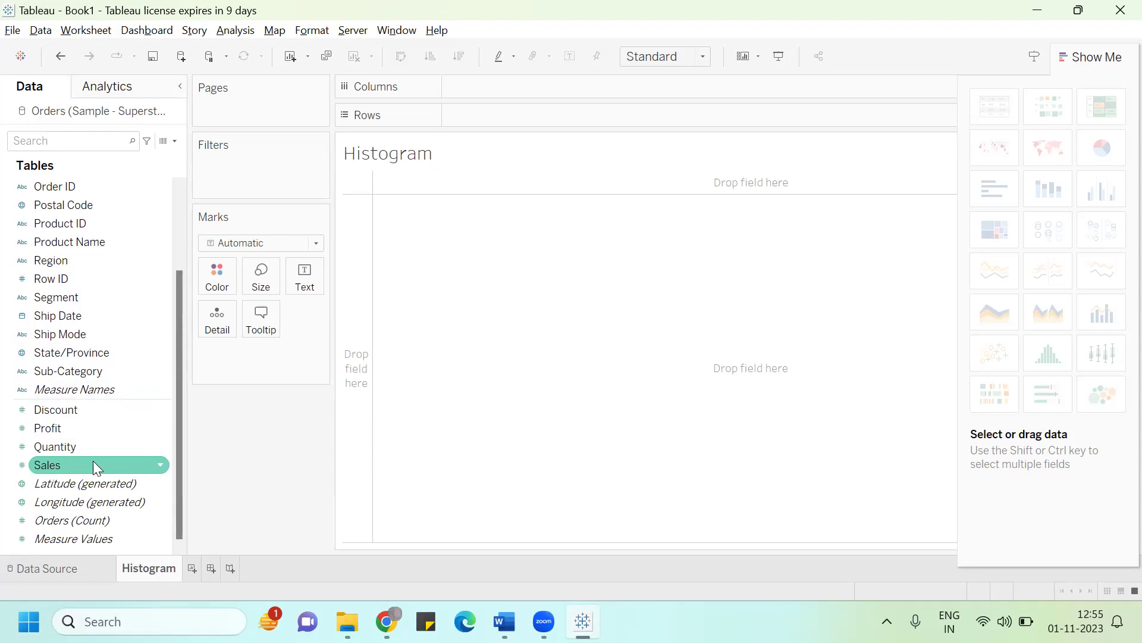
# Switch to an open File Explorer window.
pyautogui.moveTo(348, 621)
pyautogui.click(247, 524)
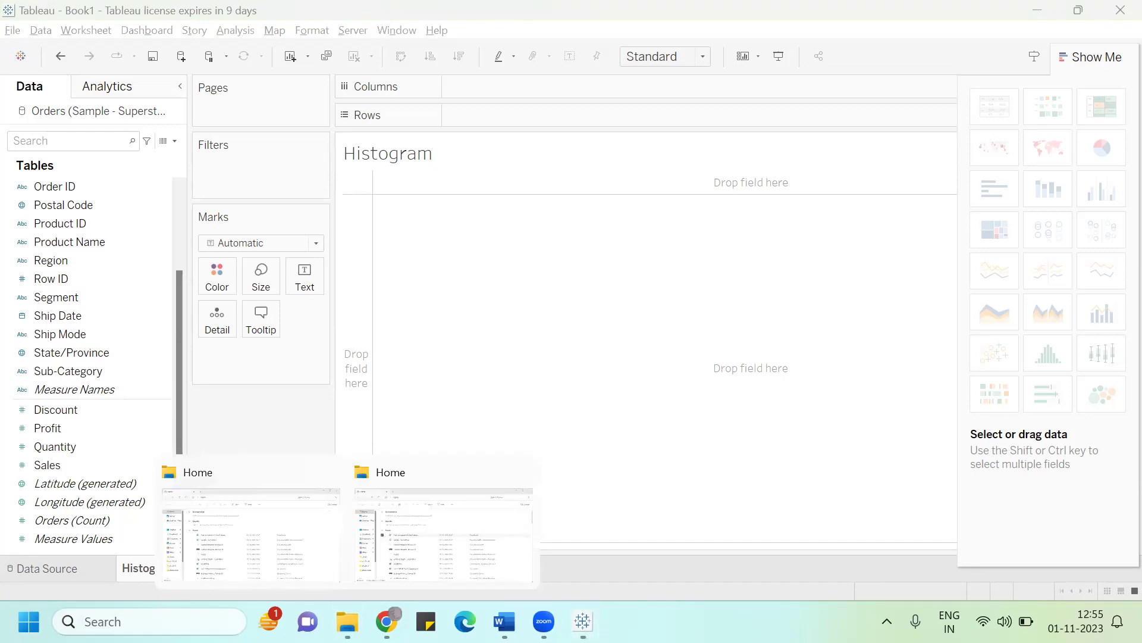
pyautogui.click(308, 527)
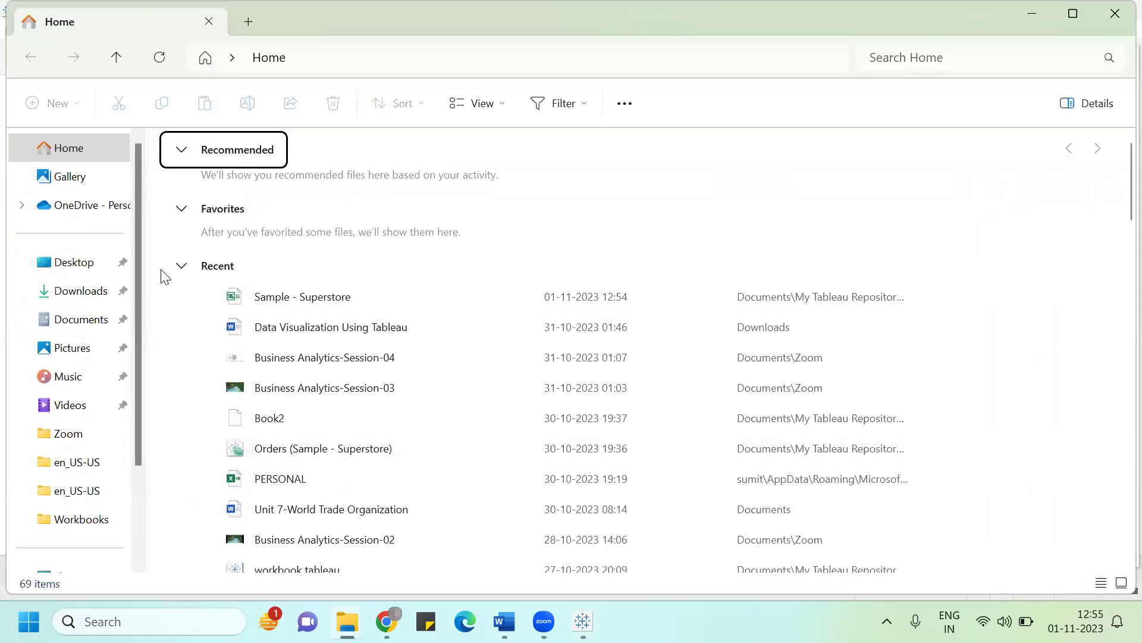
pyautogui.click(274, 297)
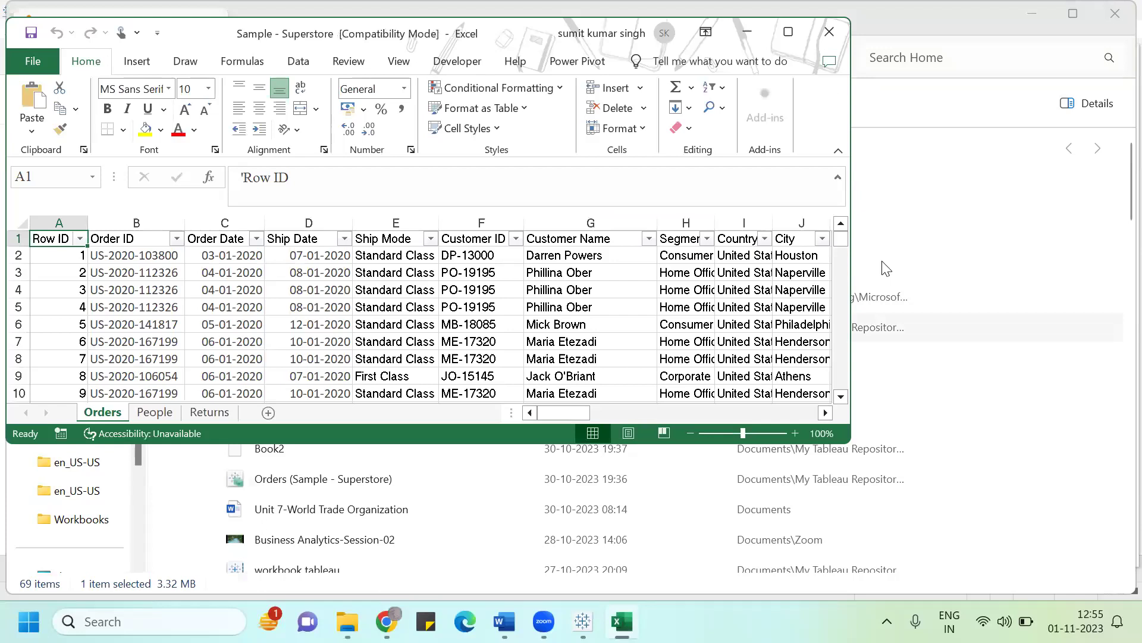
pyautogui.click(766, 184)
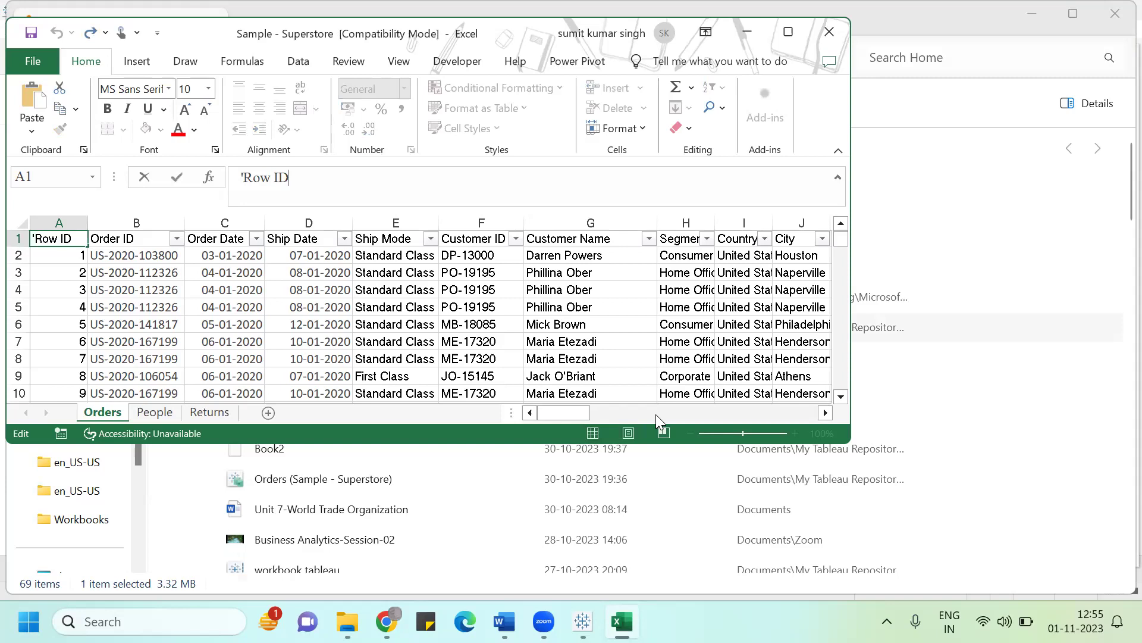
pyautogui.click(831, 31)
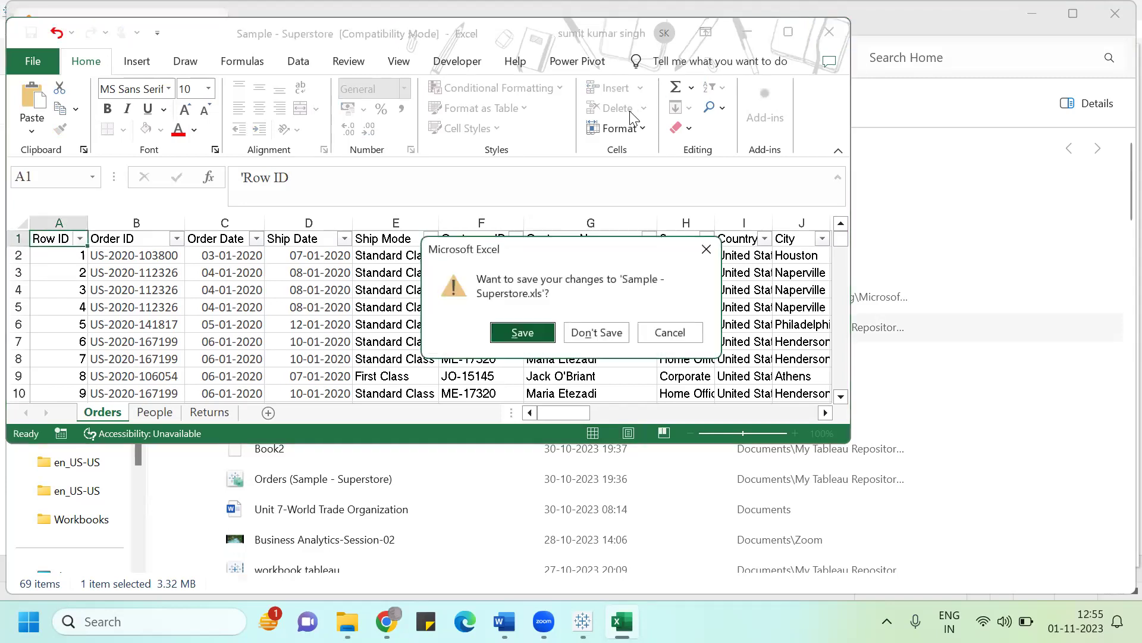
pyautogui.click(597, 332)
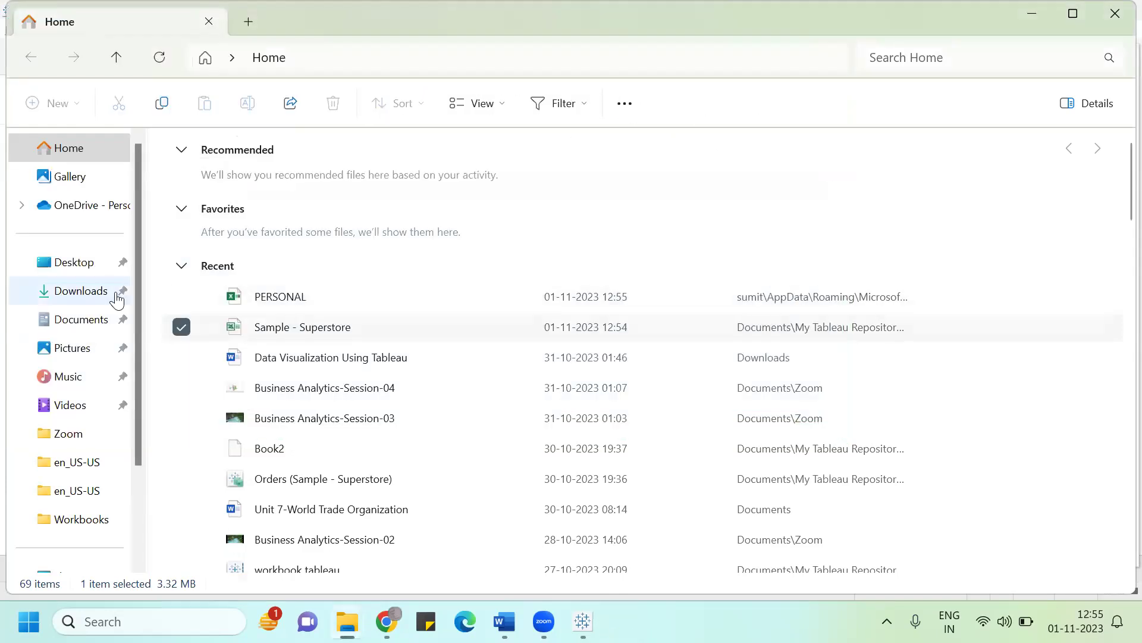
# Open Sample - Superstore from the en_US-US folder under Documents, My Tableau Repository, Datasources, 2023.3, and maximize the Excel window.
pyautogui.click(77, 326)
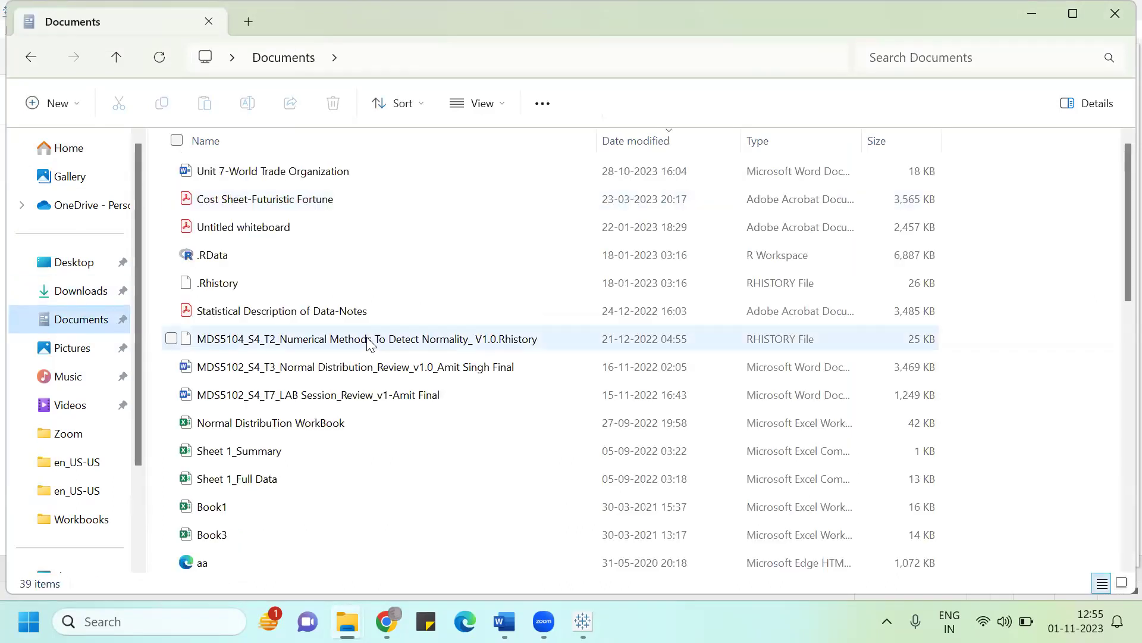
pyautogui.moveTo(1114, 270); pyautogui.dragTo(1114, 516)
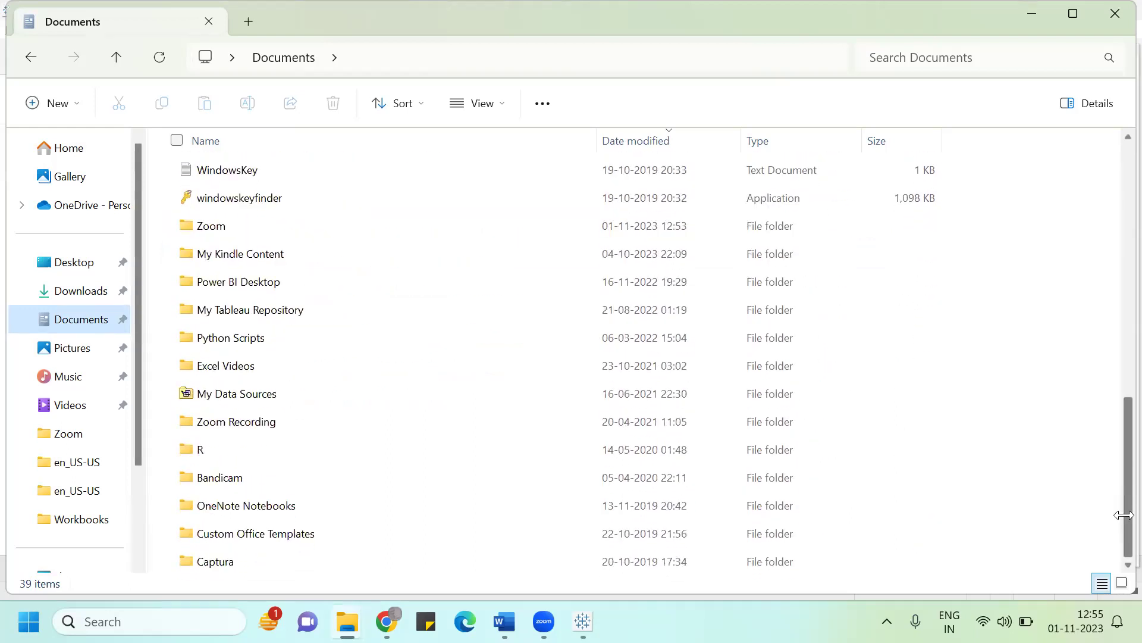
pyautogui.doubleClick(345, 301)
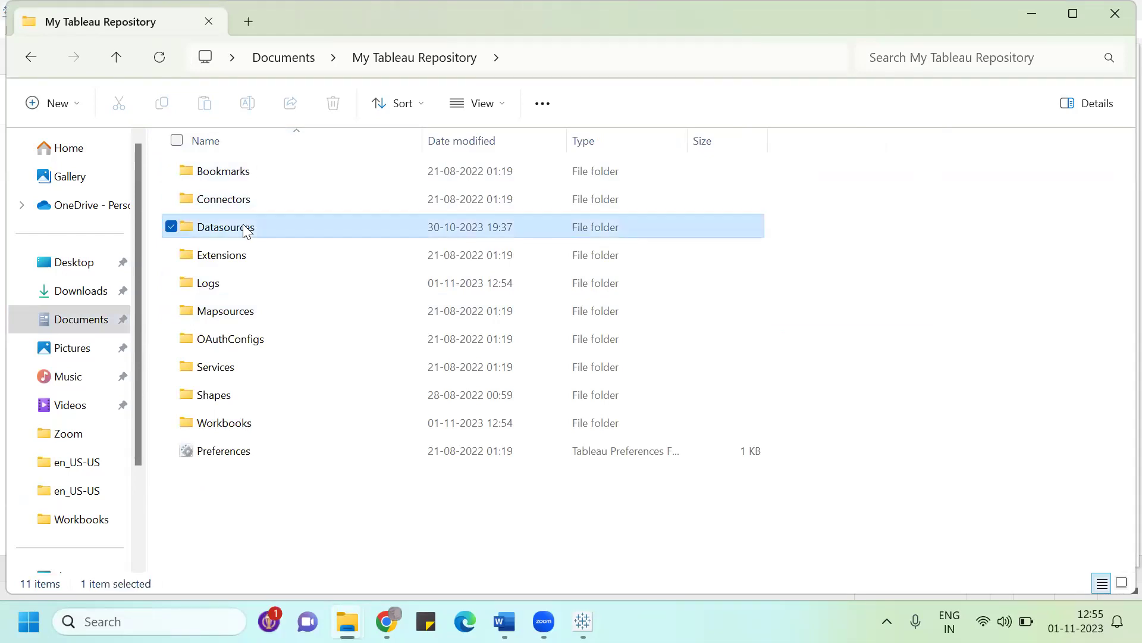
pyautogui.doubleClick(248, 229)
pyautogui.doubleClick(230, 257)
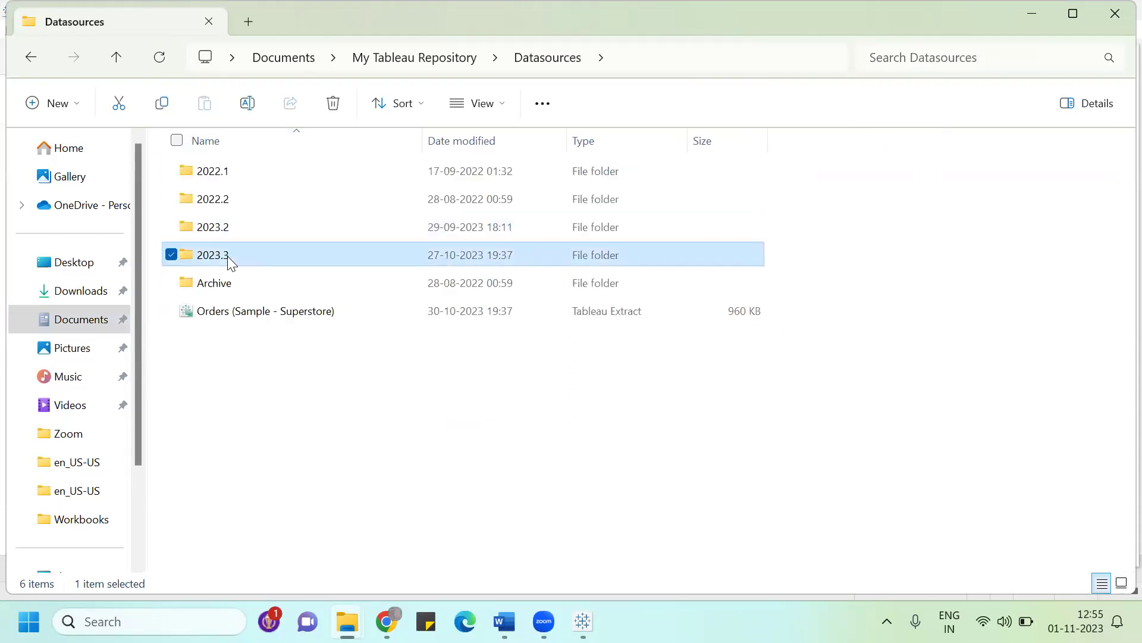
pyautogui.click(234, 174)
pyautogui.doubleClick(232, 171)
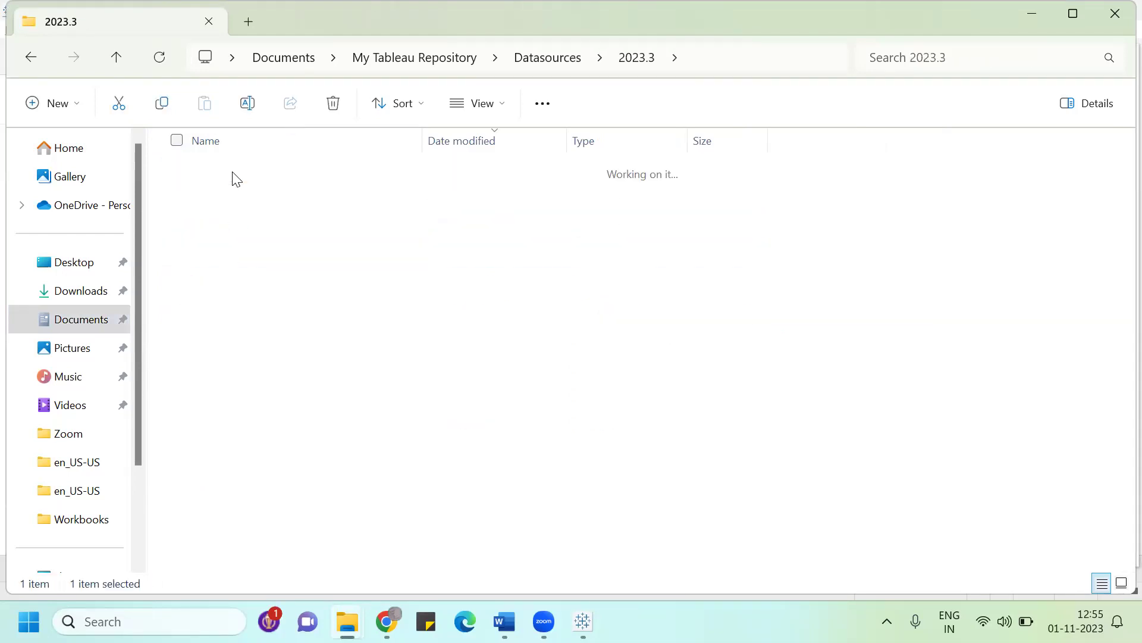
pyautogui.doubleClick(289, 174)
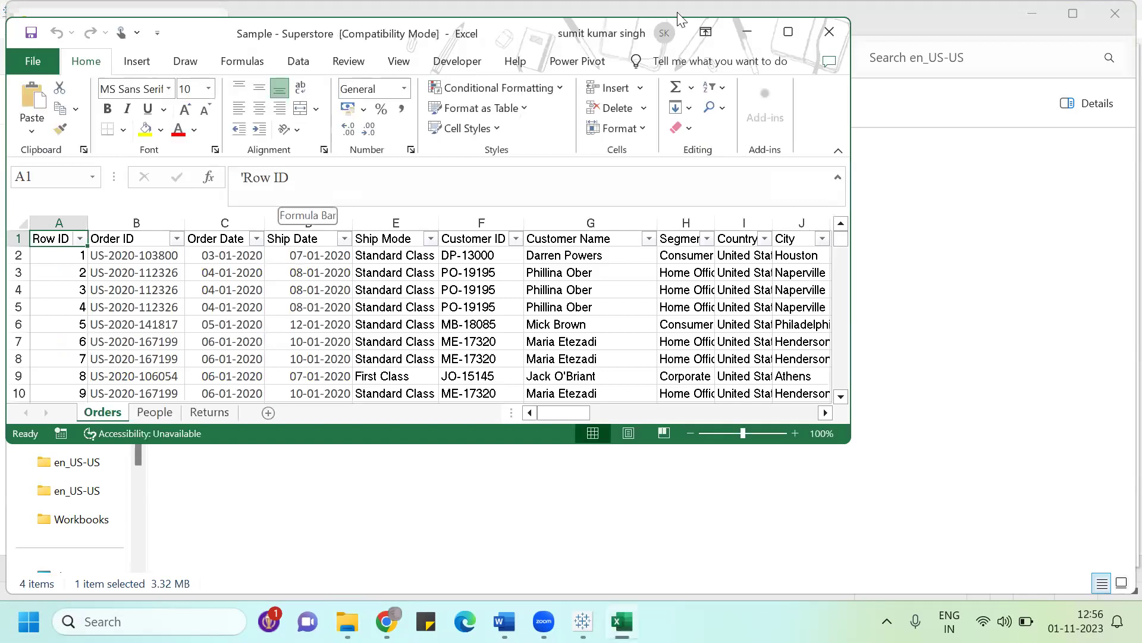
pyautogui.click(788, 31)
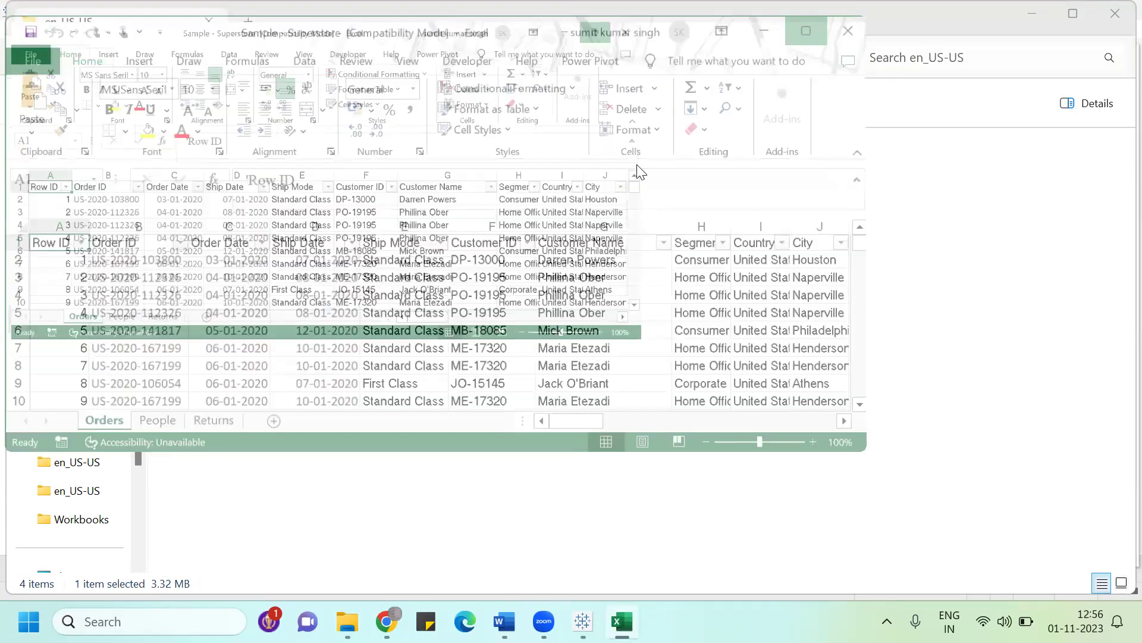
# Examine the columns of the Orders sheet from Customer ID across to Sales, Quantity, Discount and Profit.
pyautogui.click(511, 286)
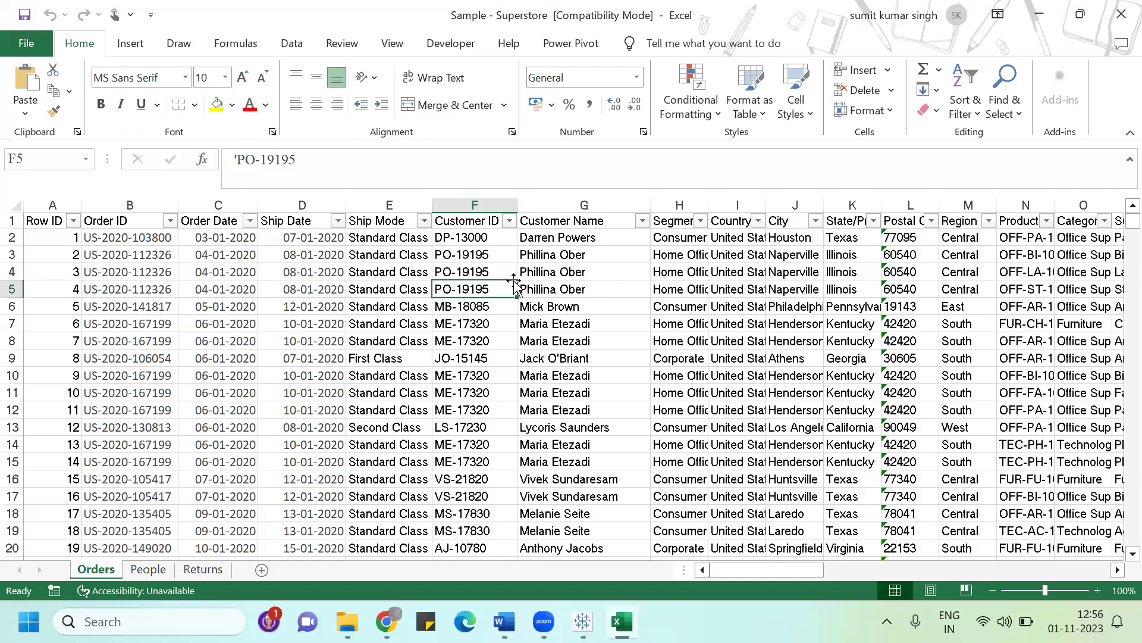
pyautogui.press('Right')
pyautogui.press('Right')
pyautogui.press('Right')
pyautogui.press('Right')
pyautogui.press('Right')
pyautogui.press('Right')
pyautogui.press('Right')
pyautogui.press('Right')
pyautogui.press('Right')
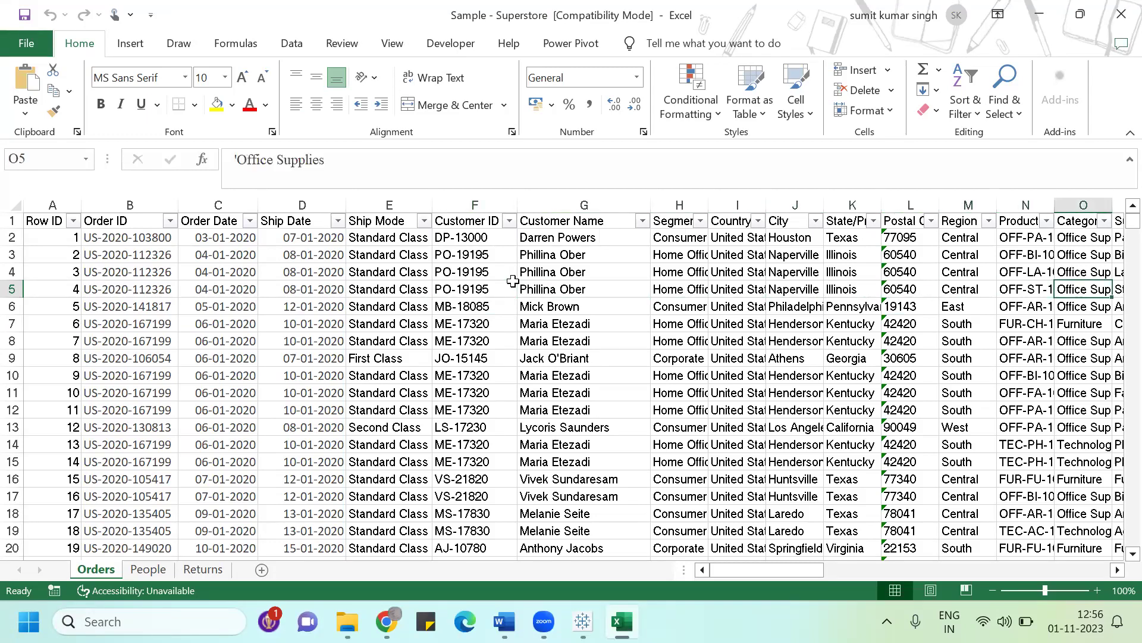
pyautogui.press('Right')
pyautogui.press('Right')
pyautogui.press('Right')
pyautogui.press('Right')
pyautogui.press('Right')
pyautogui.press('Right')
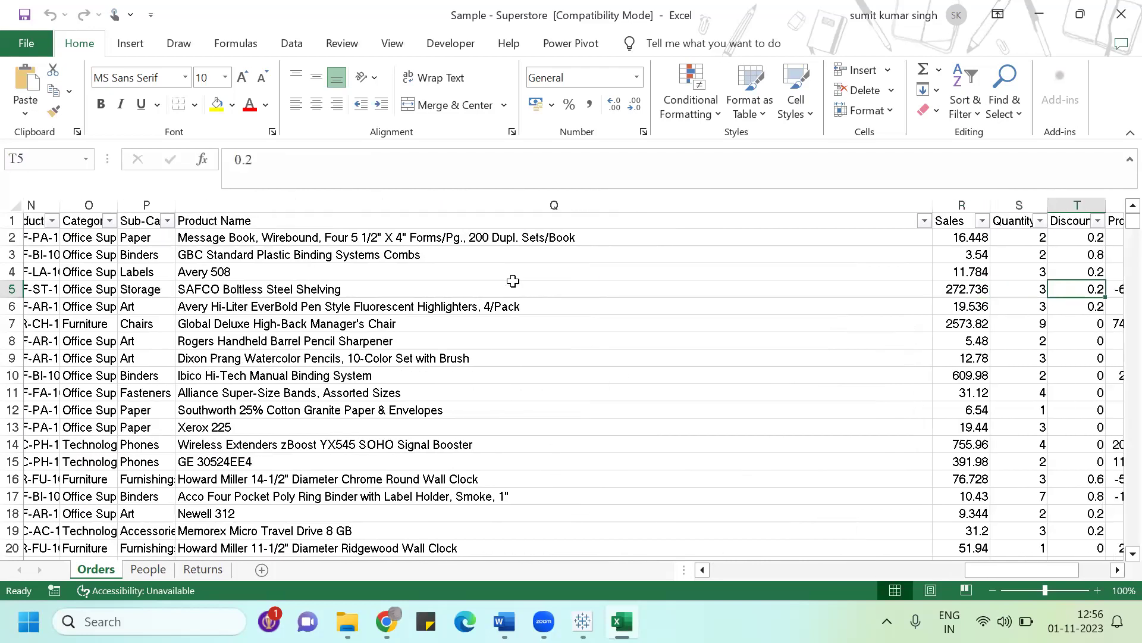
pyautogui.press('Right')
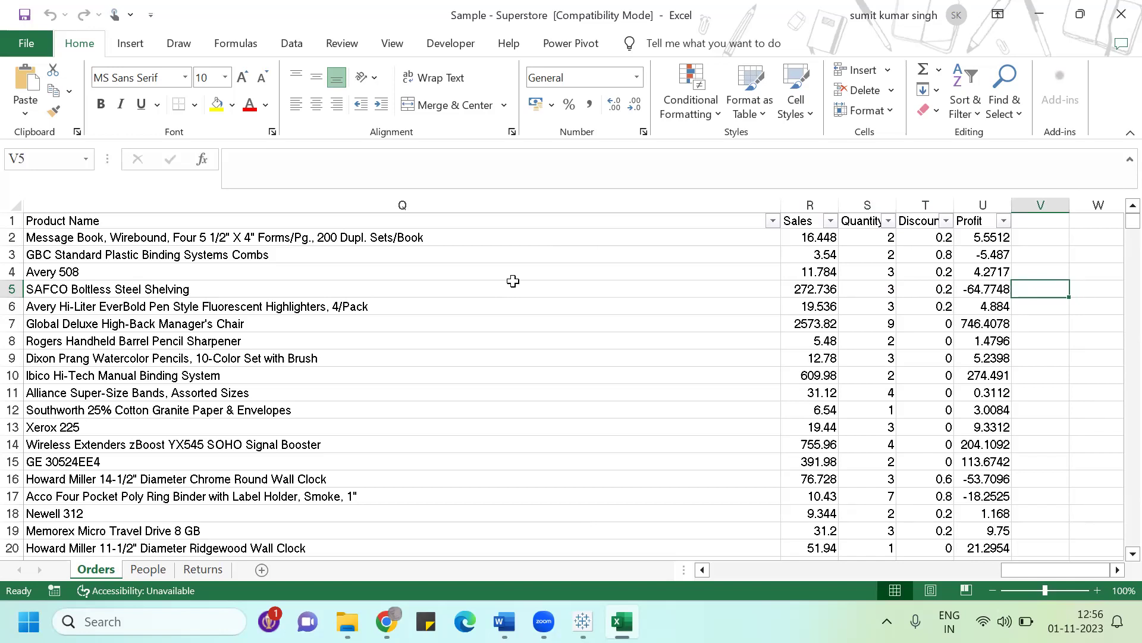
pyautogui.press('Left')
pyautogui.press('Left')
pyautogui.press('Left')
pyautogui.press('Left')
pyautogui.press('Right')
pyautogui.press('Right')
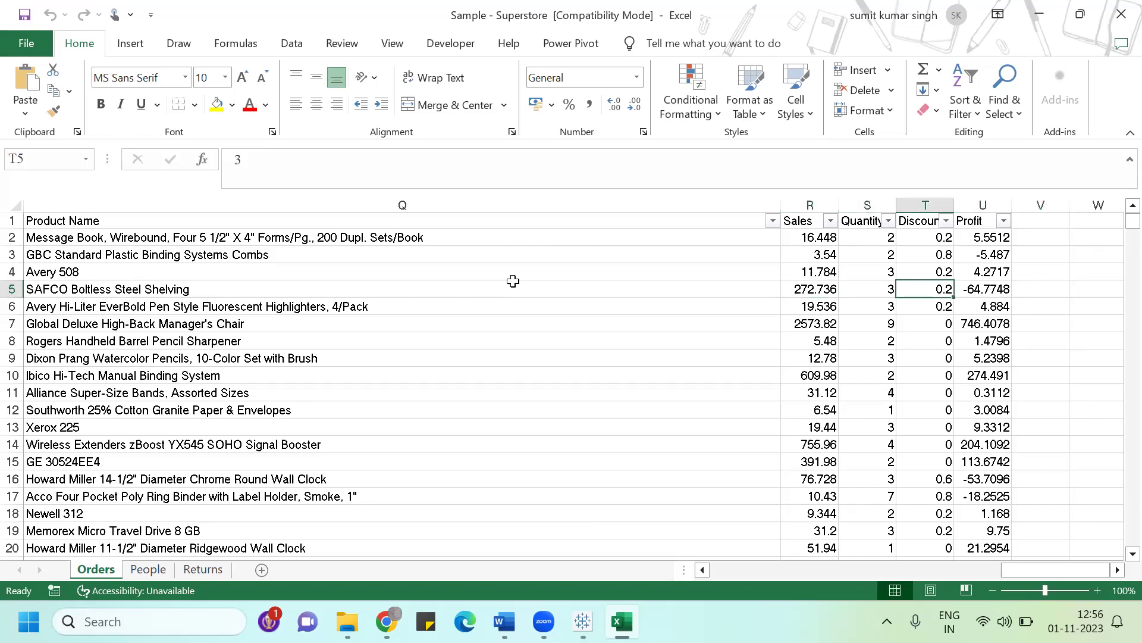
# Examine the individual values down the Quantity column of the Orders sheet.
pyautogui.press('Up')
pyautogui.press('Left')
pyautogui.press('Up')
pyautogui.press('Up')
pyautogui.press('Up')
pyautogui.press('Down')
pyautogui.press('Down')
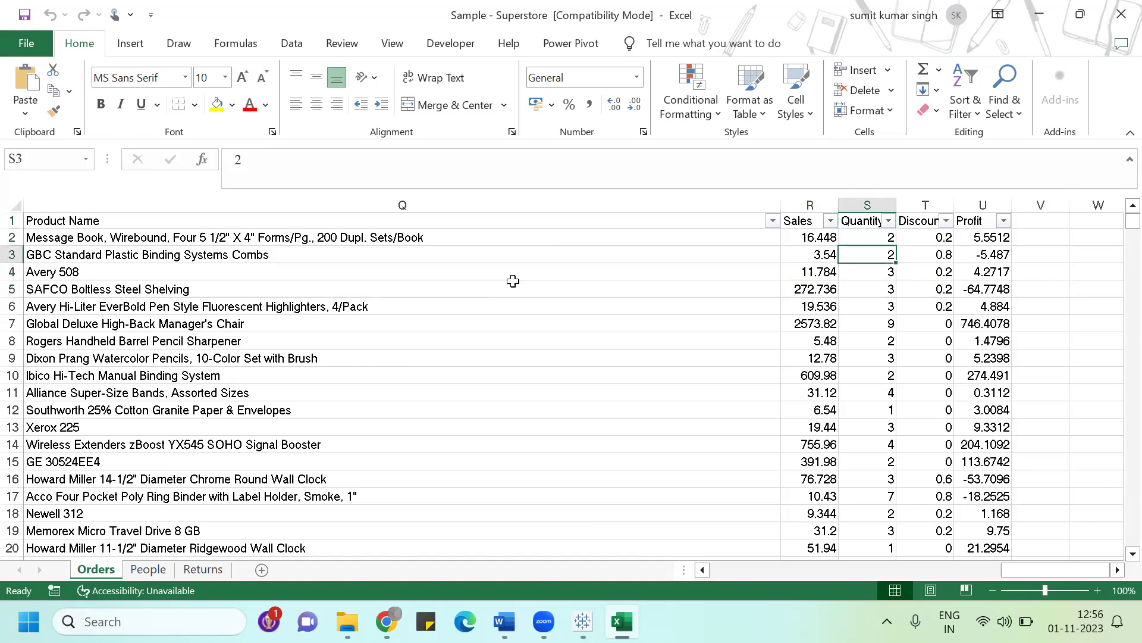
pyautogui.press('Down')
pyautogui.press('Down')
pyautogui.press('Down')
pyautogui.press('Down')
pyautogui.press('Down')
pyautogui.press('Down')
pyautogui.press('Down')
pyautogui.press('Down')
pyautogui.press('Down')
pyautogui.press('Down')
pyautogui.press('Down')
pyautogui.press('Down')
pyautogui.press('Down')
pyautogui.press('Down')
pyautogui.press('Down')
pyautogui.press('Down')
pyautogui.press('Down')
pyautogui.press('Down')
pyautogui.press('Down')
pyautogui.press('Down')
pyautogui.press('Down')
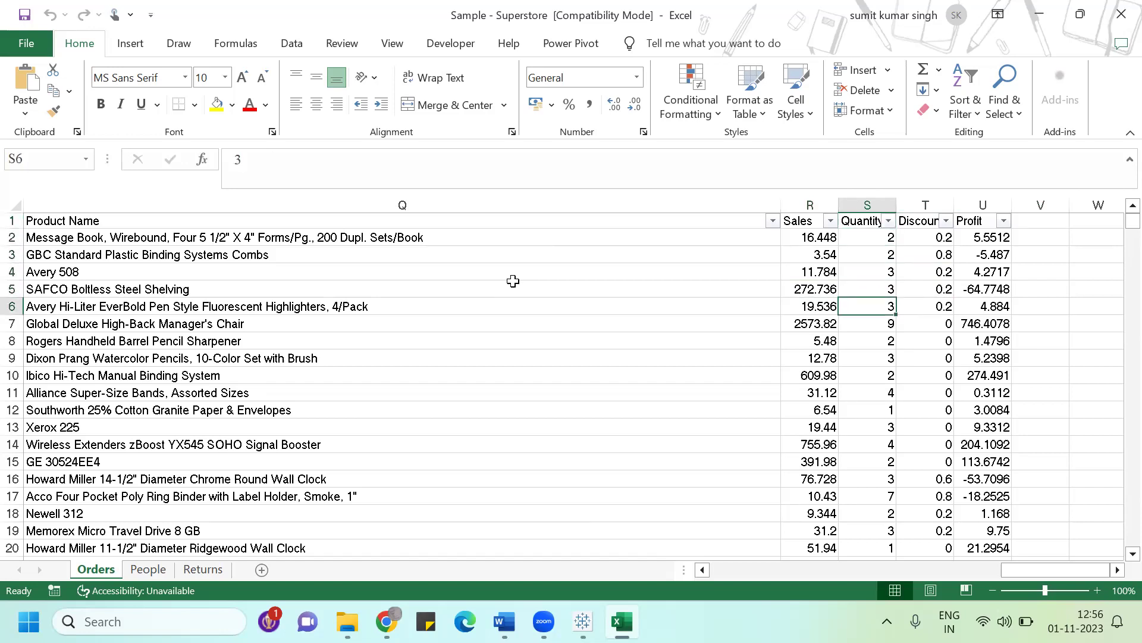
pyautogui.press('Down')
pyautogui.press('Down')
pyautogui.press('Down')
pyautogui.press('Down')
pyautogui.press('Down')
pyautogui.press('Down')
pyautogui.press('Down')
pyautogui.press('Down')
pyautogui.press('Down')
pyautogui.press('Down')
pyautogui.press('Down')
pyautogui.press('Down')
pyautogui.press('Down')
pyautogui.press('Down')
pyautogui.press('Down')
pyautogui.press('Down')
pyautogui.press('Down')
pyautogui.press('Down')
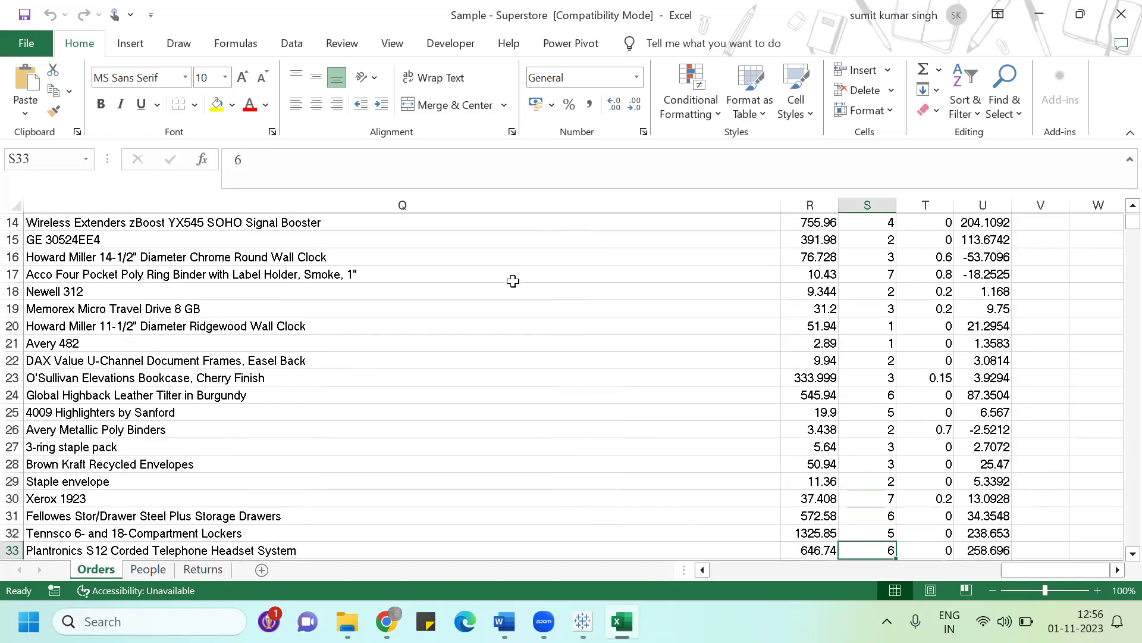
pyautogui.press('Down')
pyautogui.press('Down')
pyautogui.press('Down')
pyautogui.press('Down')
pyautogui.press('Down')
pyautogui.press('Down')
pyautogui.press('Down')
pyautogui.press('Down')
pyautogui.press('Down')
pyautogui.press('Down')
pyautogui.press('Down')
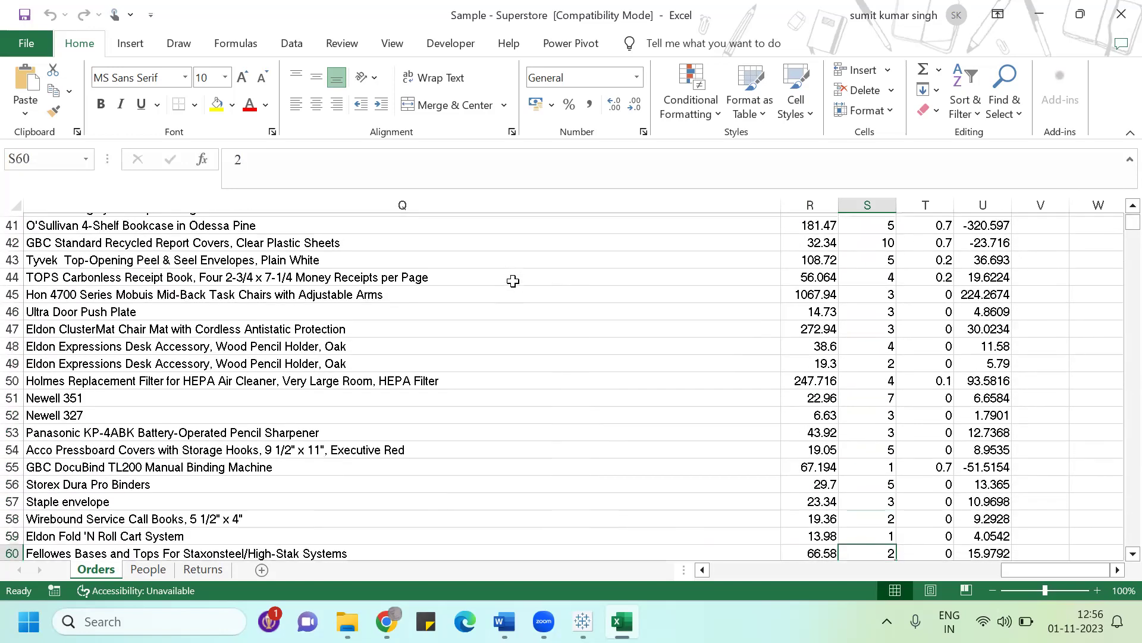
pyautogui.click(884, 379)
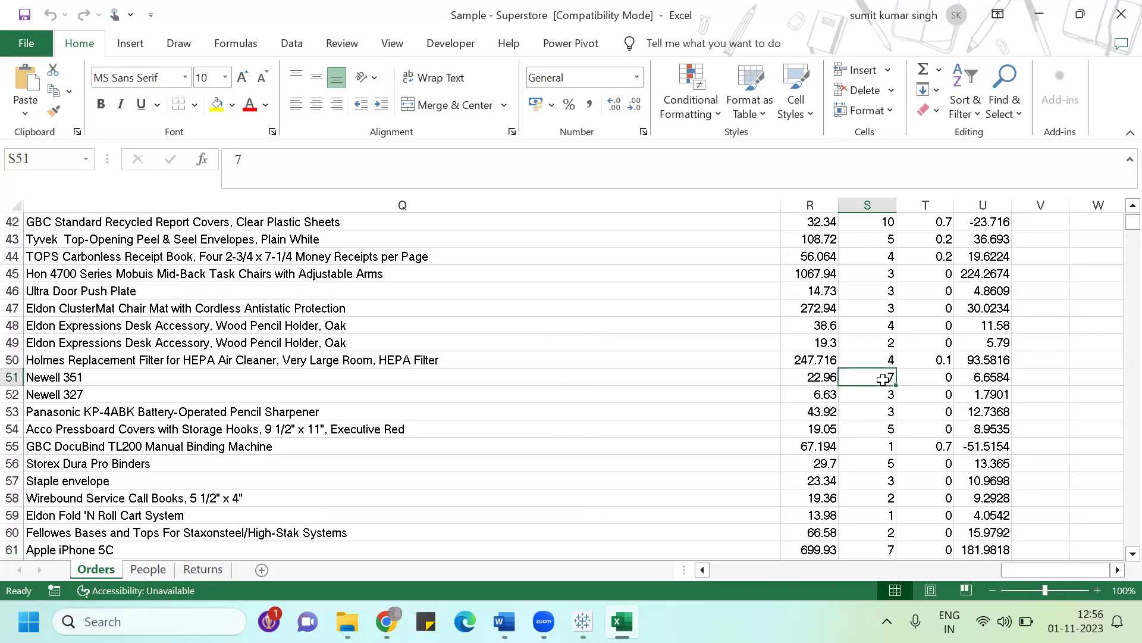
# Review the full list of distinct values in the Quantity column's filter without applying a filter.
pyautogui.hotkey('ctrl', 'Up')
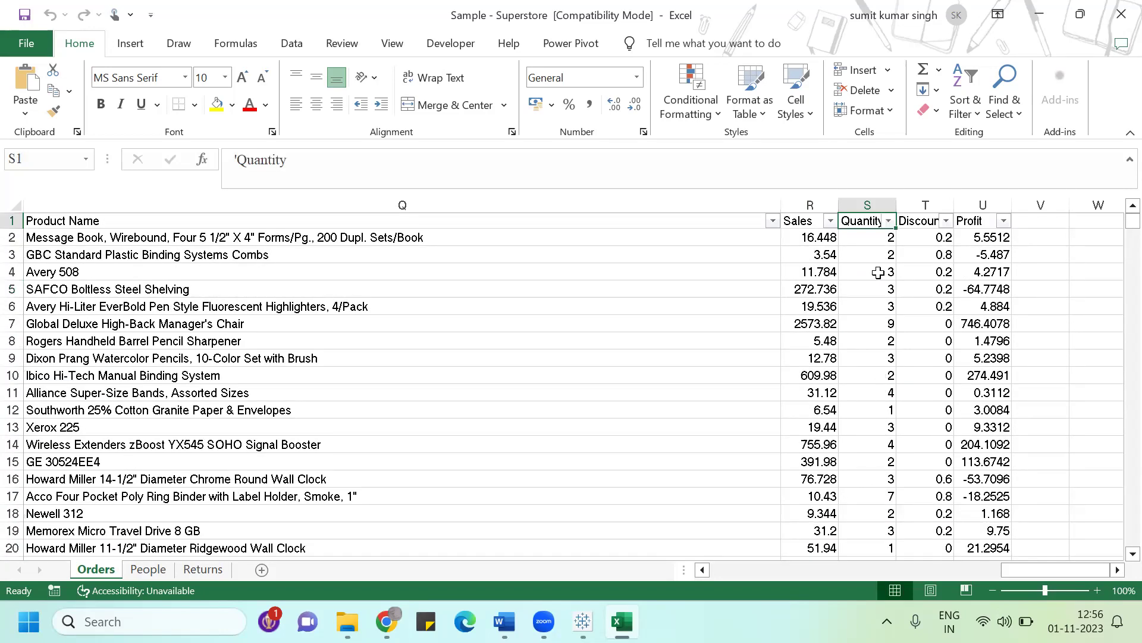
pyautogui.click(888, 221)
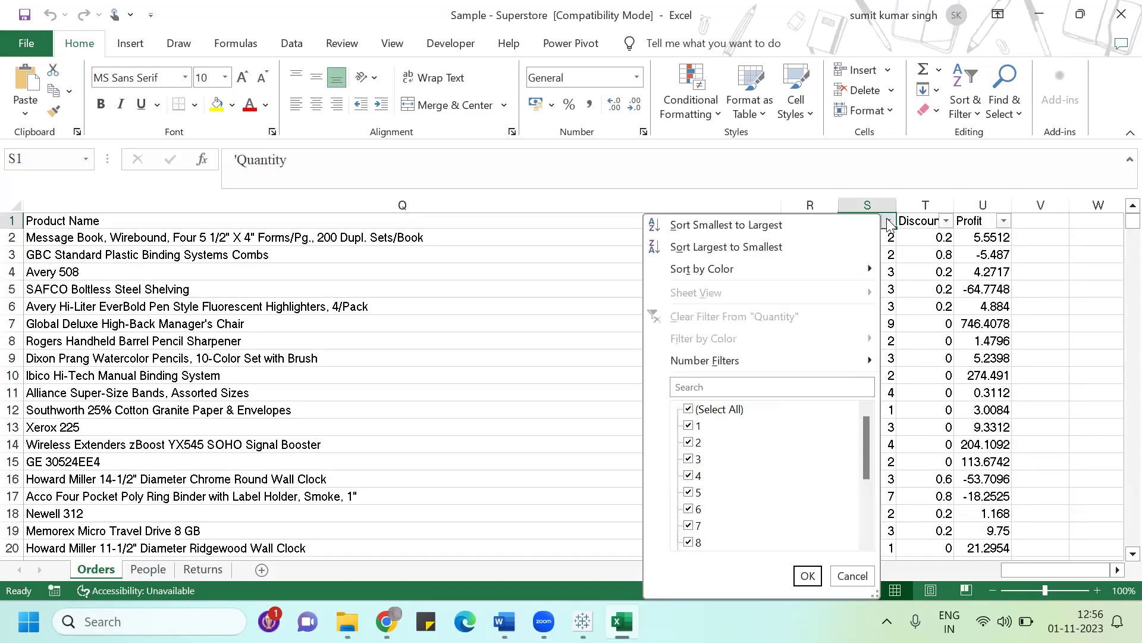
pyautogui.moveTo(863, 455); pyautogui.dragTo(864, 562)
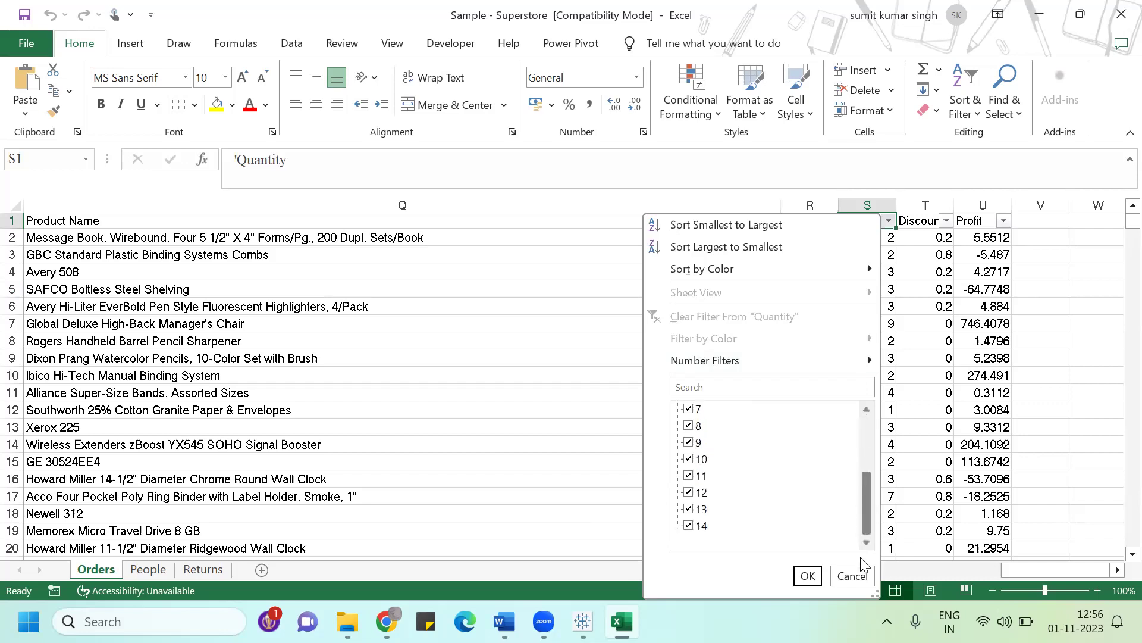
pyautogui.click(850, 576)
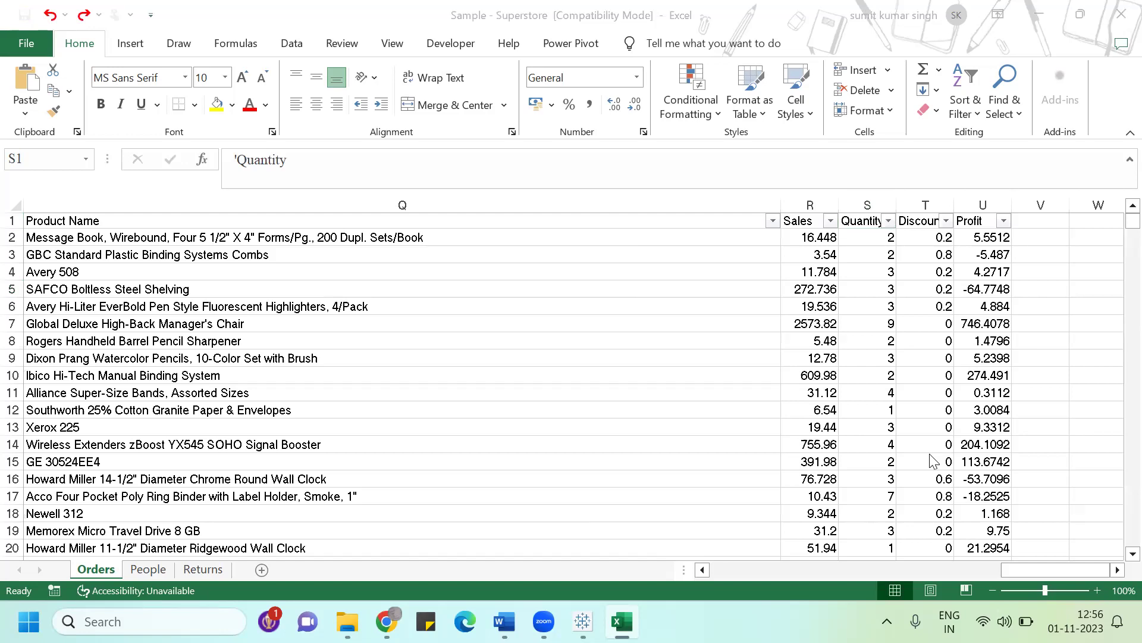
# Switch to the Tableau workbook, place Quantity on Rows and set its aggregation to Count.
pyautogui.hotkey('alt', 'Tab')
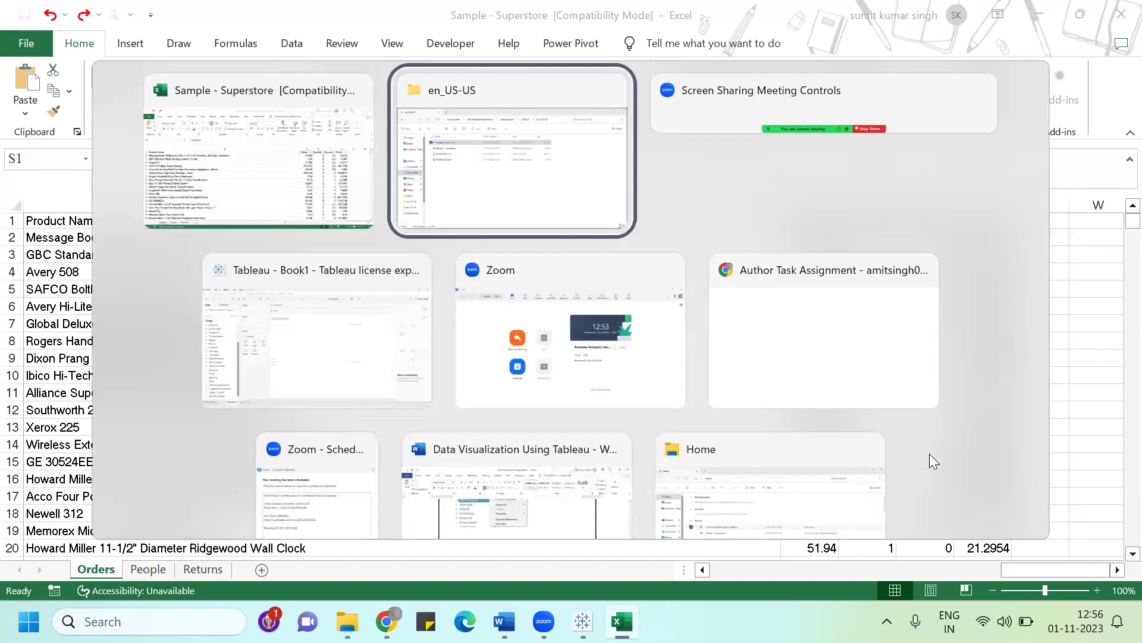
pyautogui.press('Tab')
pyautogui.press('Tab')
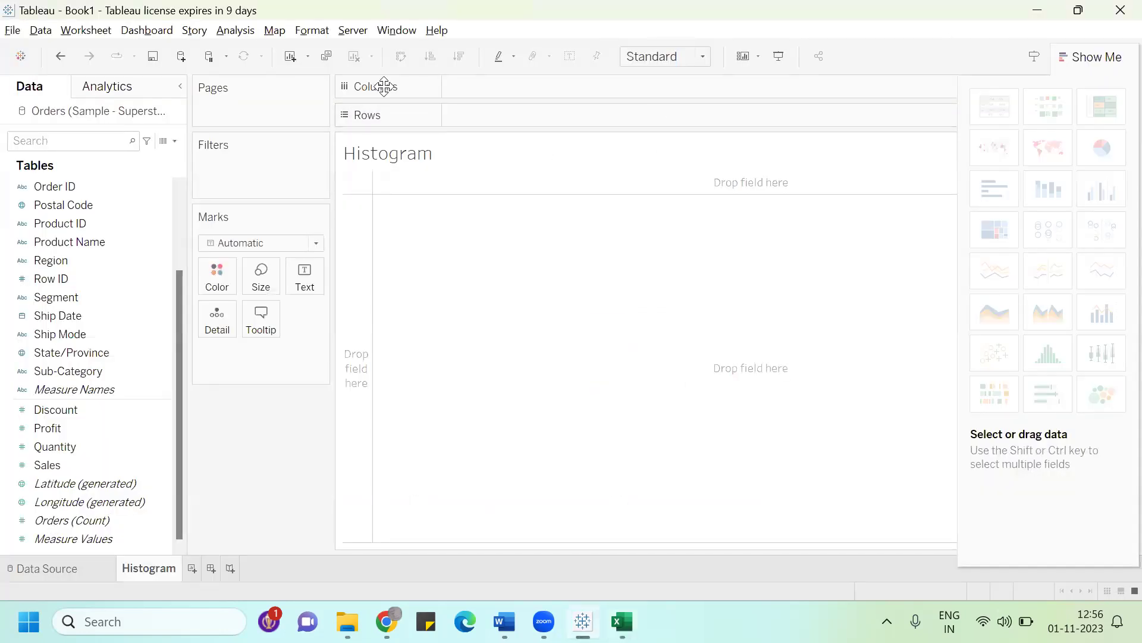
pyautogui.moveTo(92, 443); pyautogui.dragTo(516, 123)
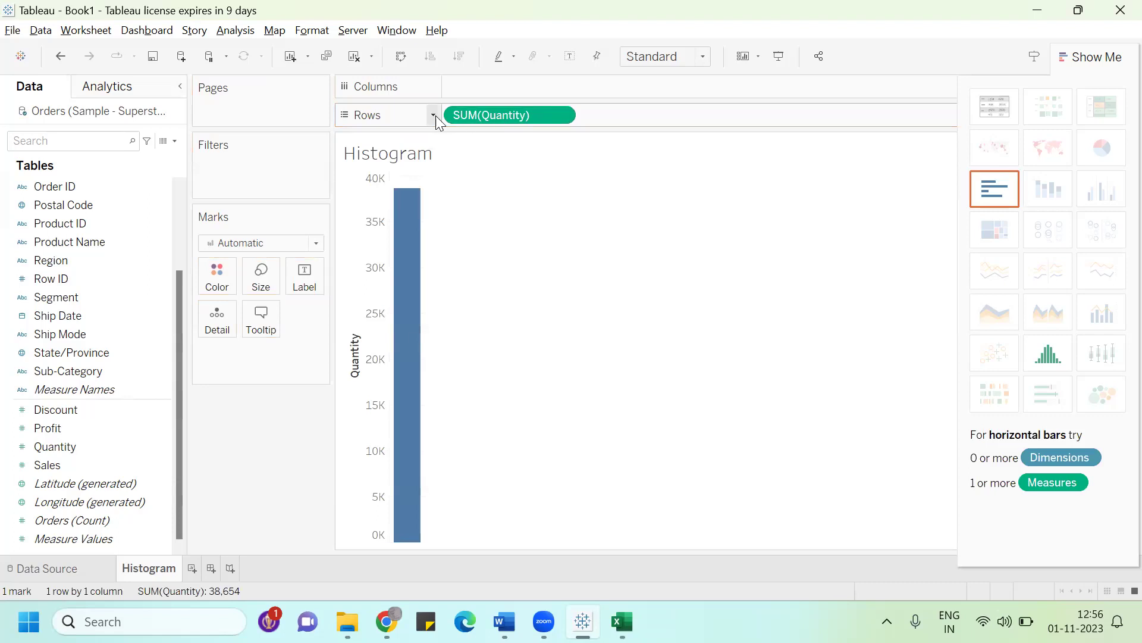
pyautogui.click(560, 115)
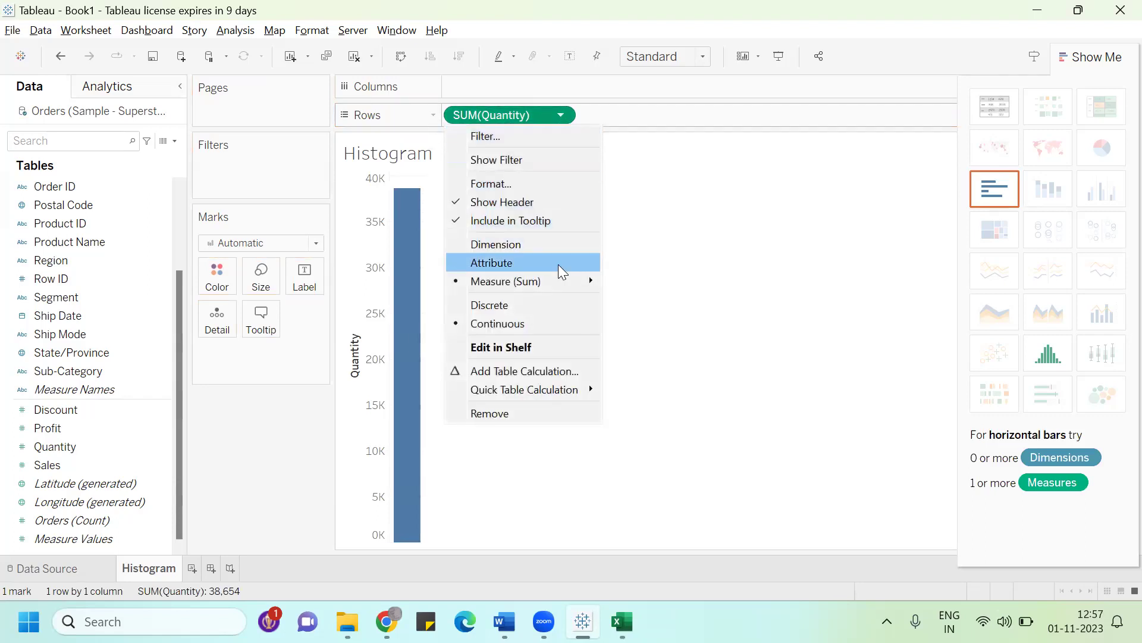
pyautogui.moveTo(588, 287)
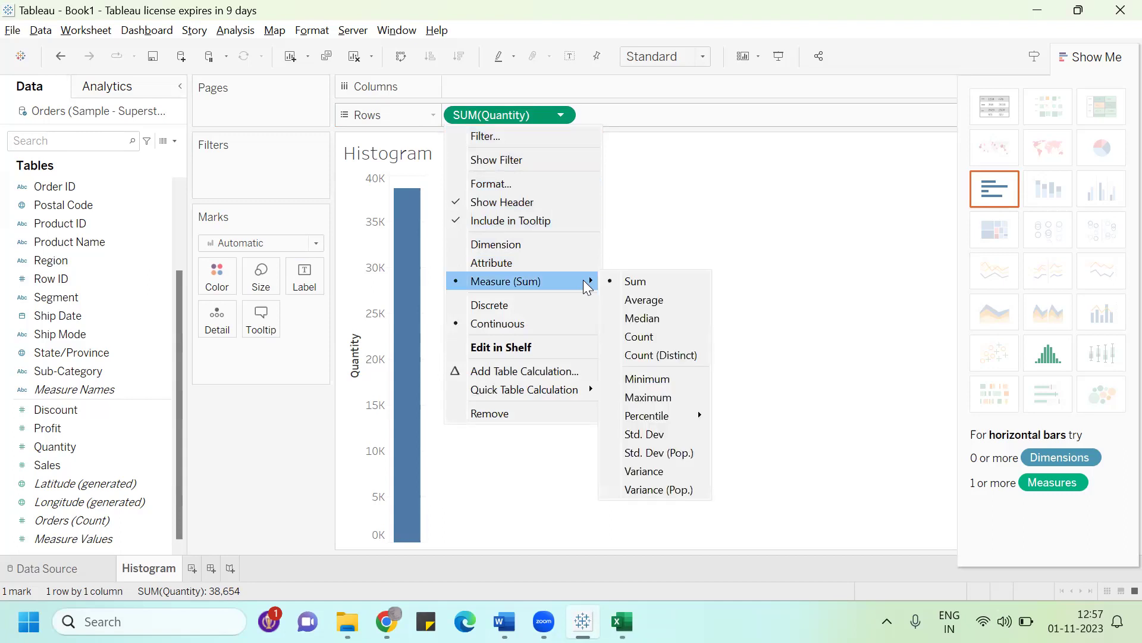
pyautogui.click(640, 340)
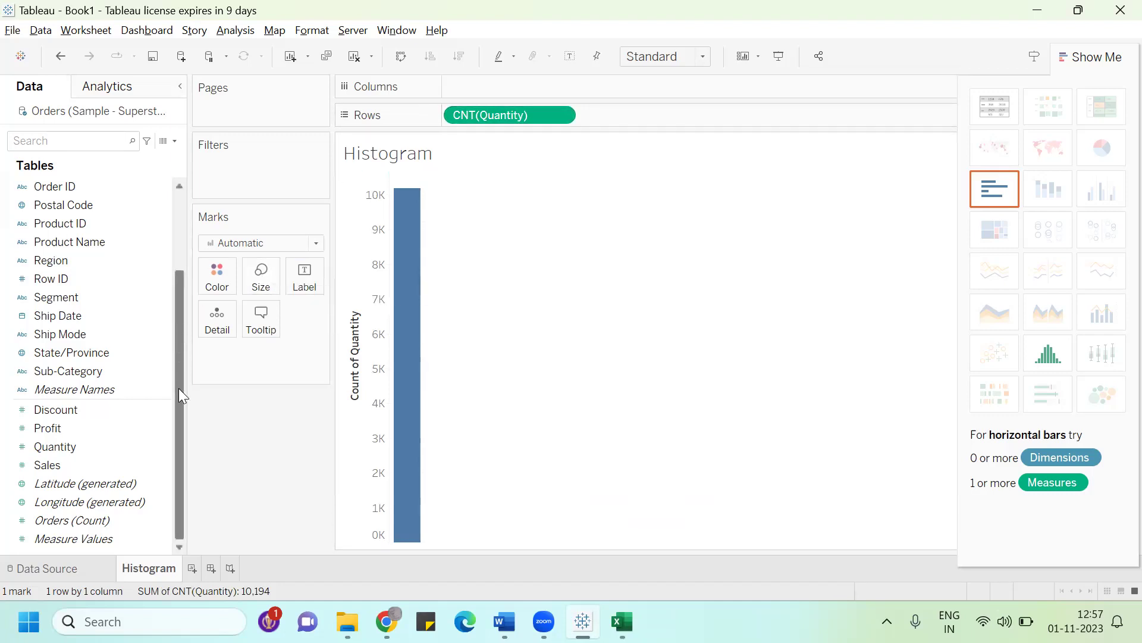
# Start creating bins from the Quantity field and name the new field New Histogram.
pyautogui.moveTo(181, 401); pyautogui.dragTo(184, 372)
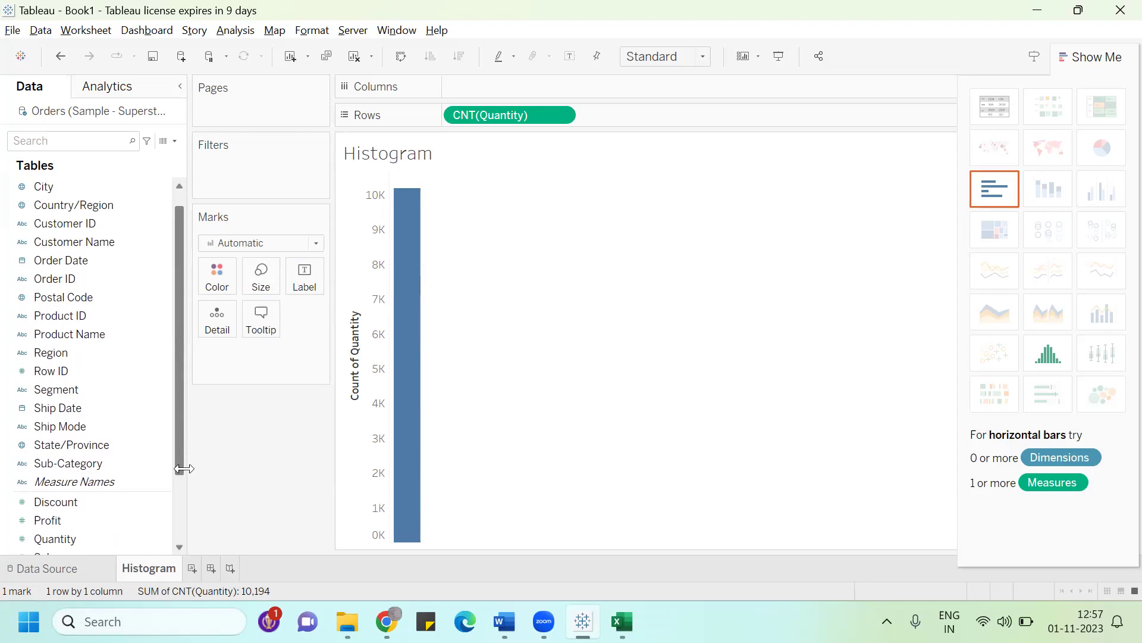
pyautogui.scroll(-2, 184, 468)
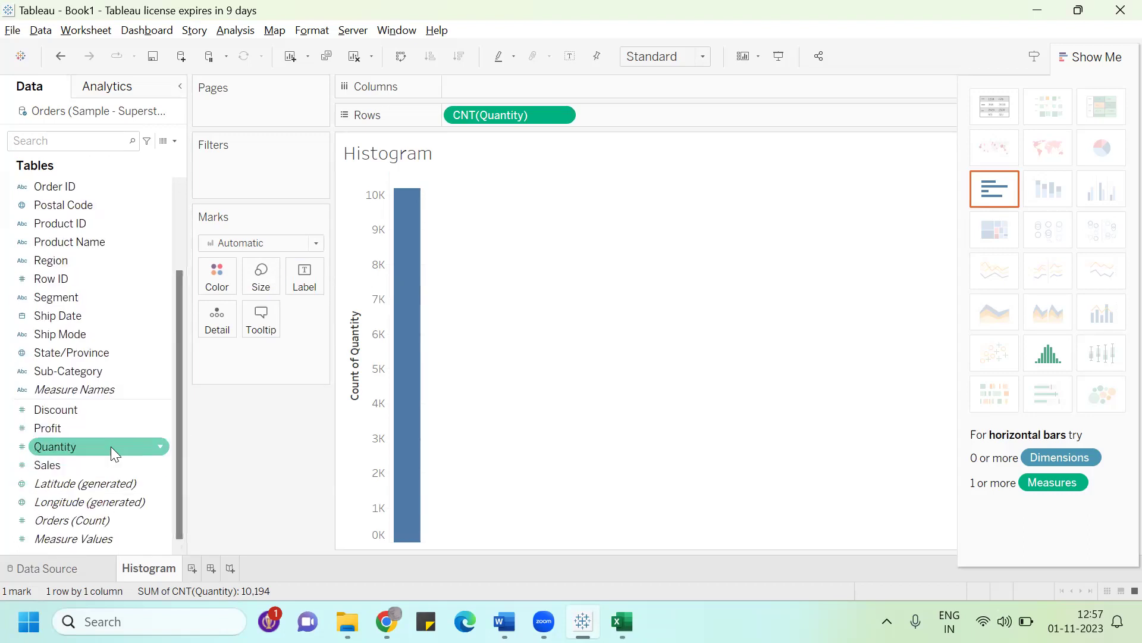
pyautogui.rightClick(161, 451)
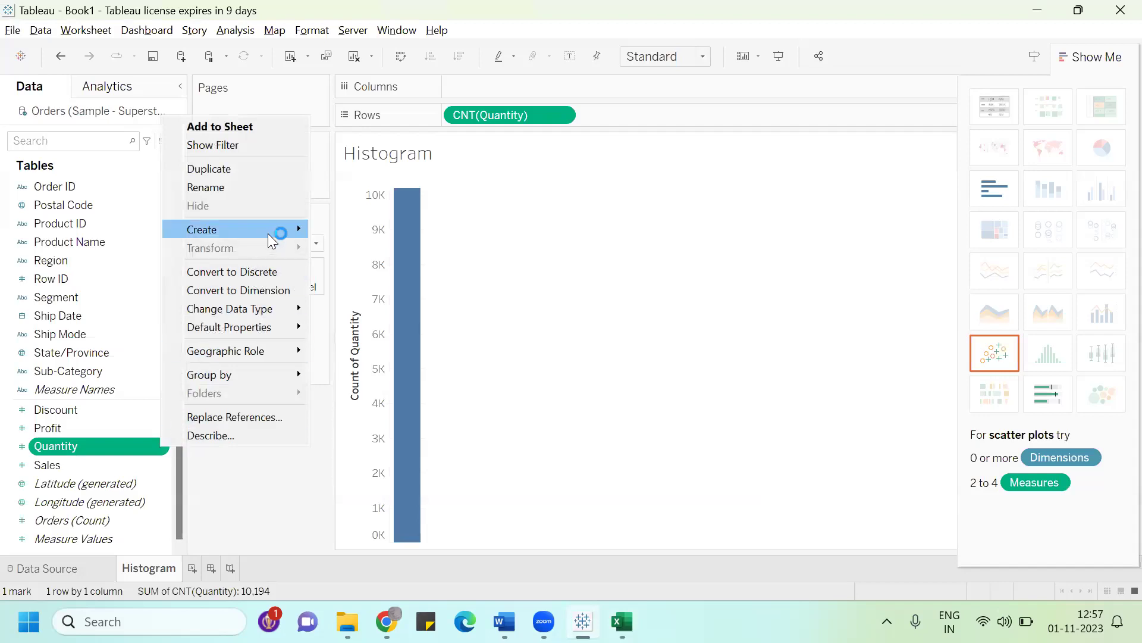
pyautogui.moveTo(271, 237)
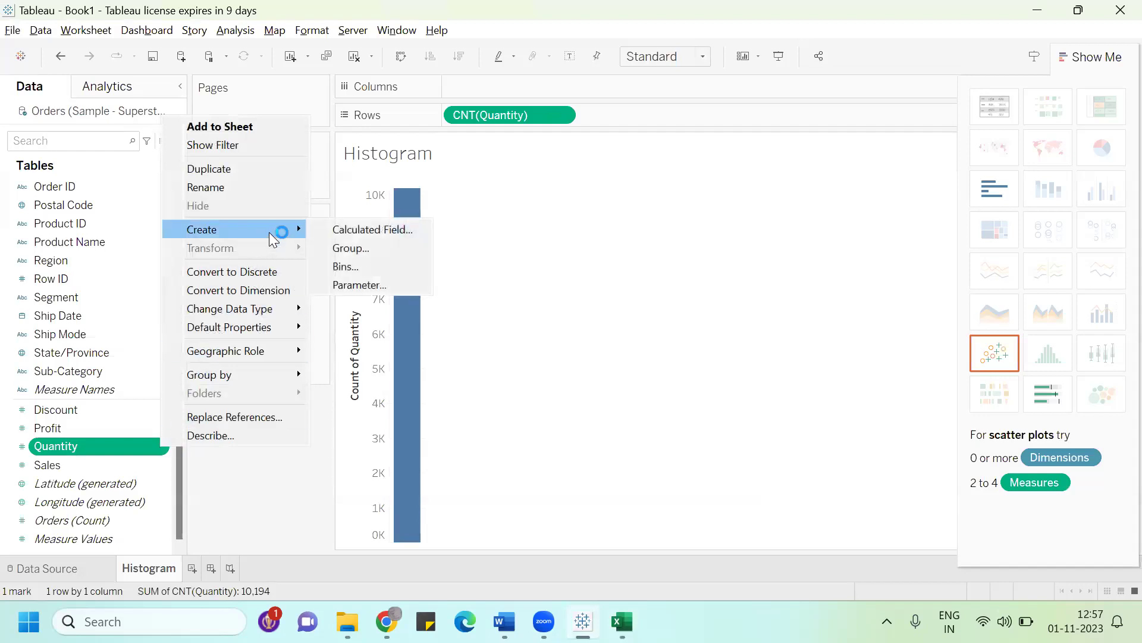
pyautogui.click(364, 269)
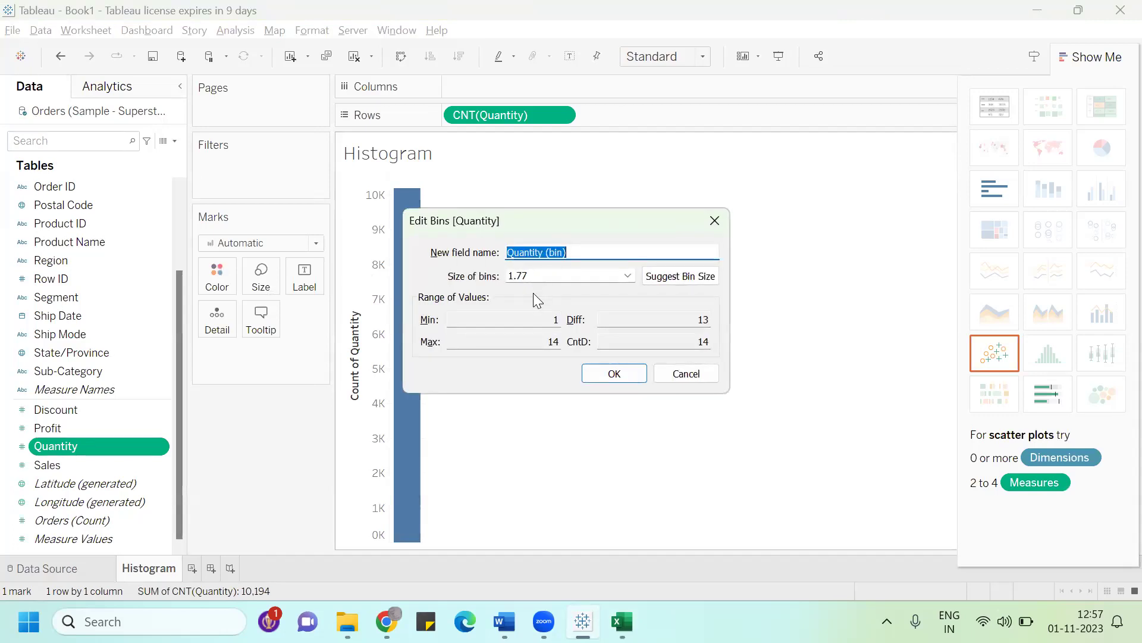
pyautogui.write('H')
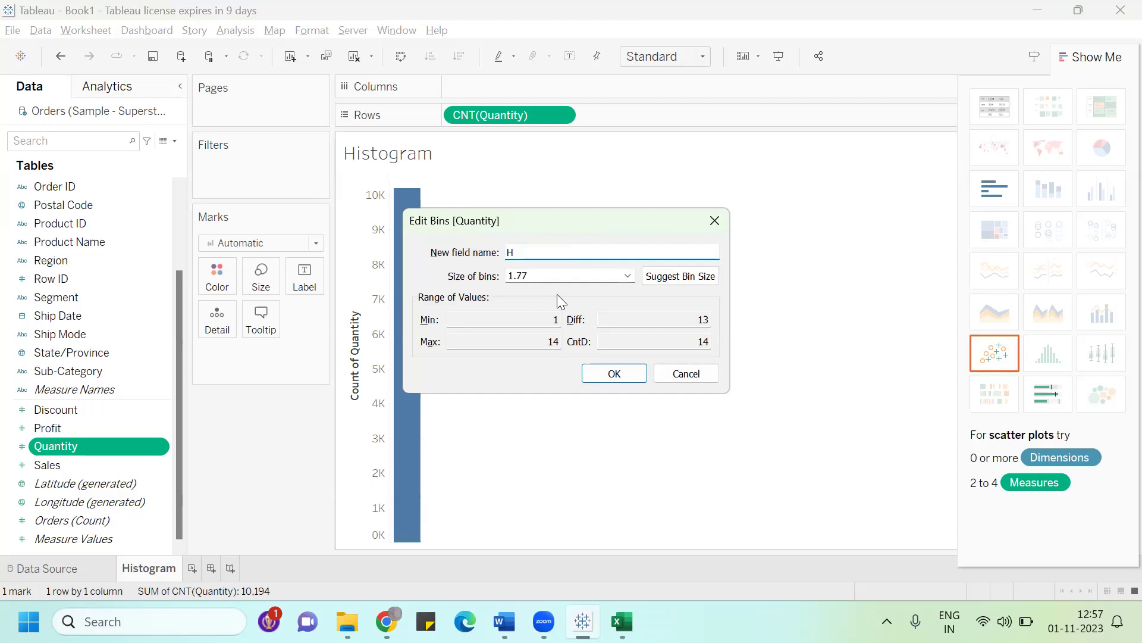
pyautogui.press('BackSpace')
pyautogui.write('New Histogram')
# Set the size of the New Histogram bins to 2 and create the field.
pyautogui.click(543, 276)
pyautogui.press('BackSpace')
pyautogui.press('BackSpace')
pyautogui.press('BackSpace')
pyautogui.press('BackSpace')
pyautogui.write('2')
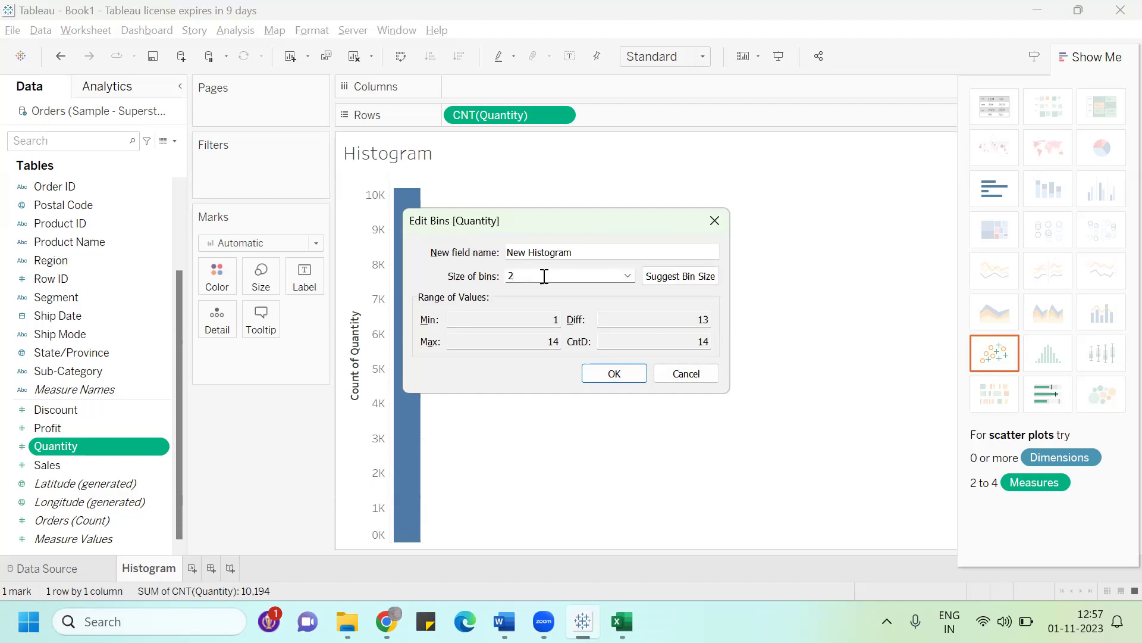
pyautogui.click(615, 374)
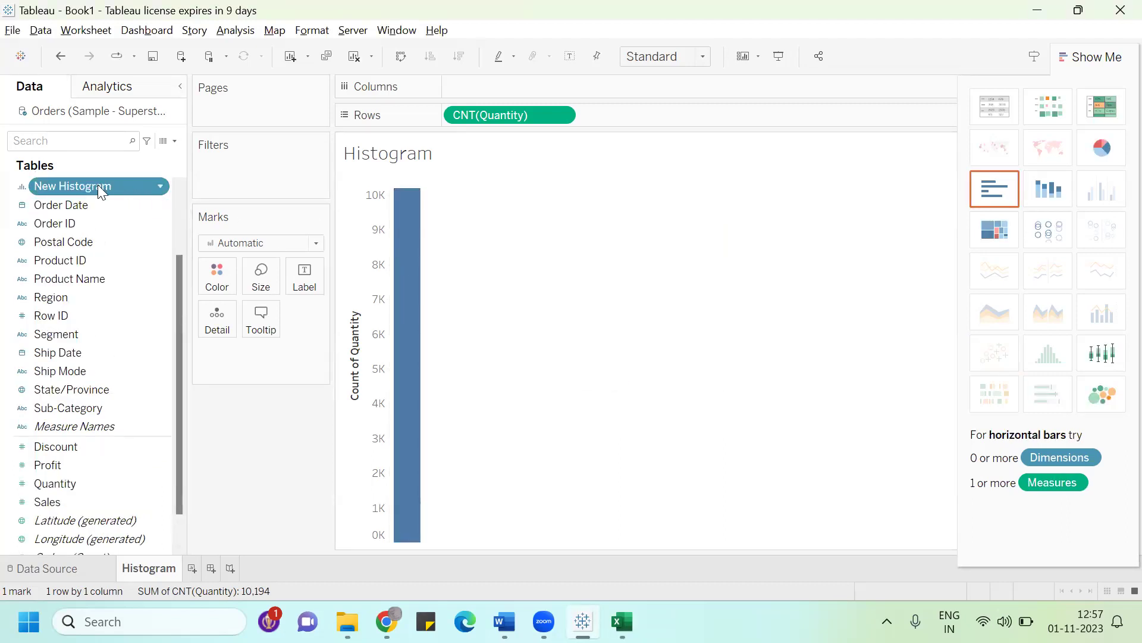
# Place New Histogram on Columns and convert the field to continuous in the data list.
pyautogui.moveTo(97, 185); pyautogui.dragTo(519, 95)
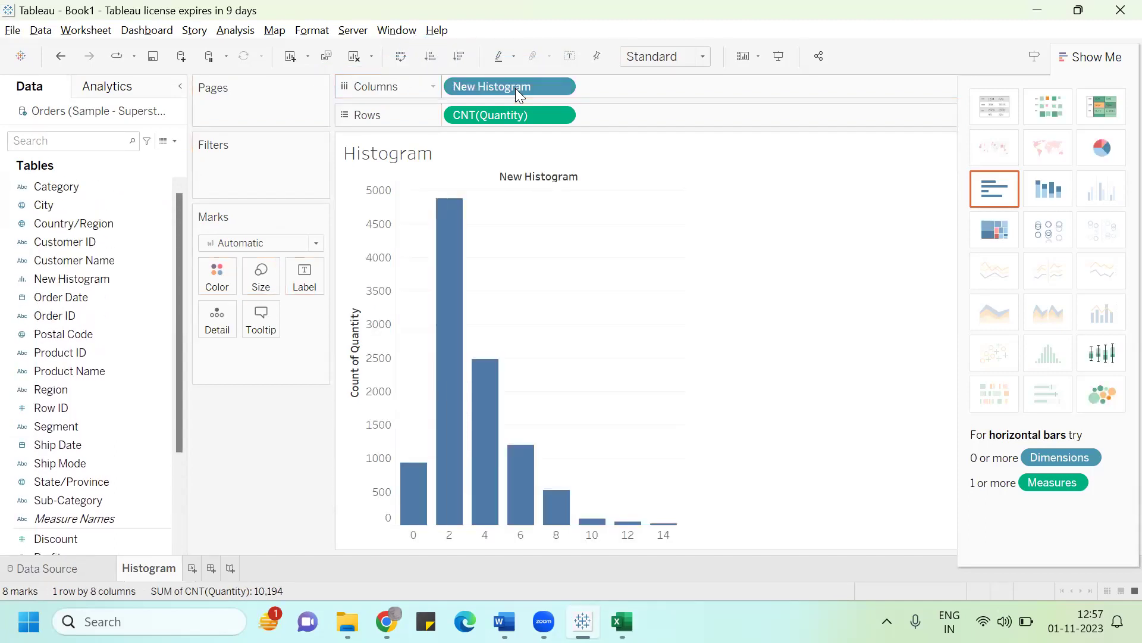
pyautogui.moveTo(445, 285)
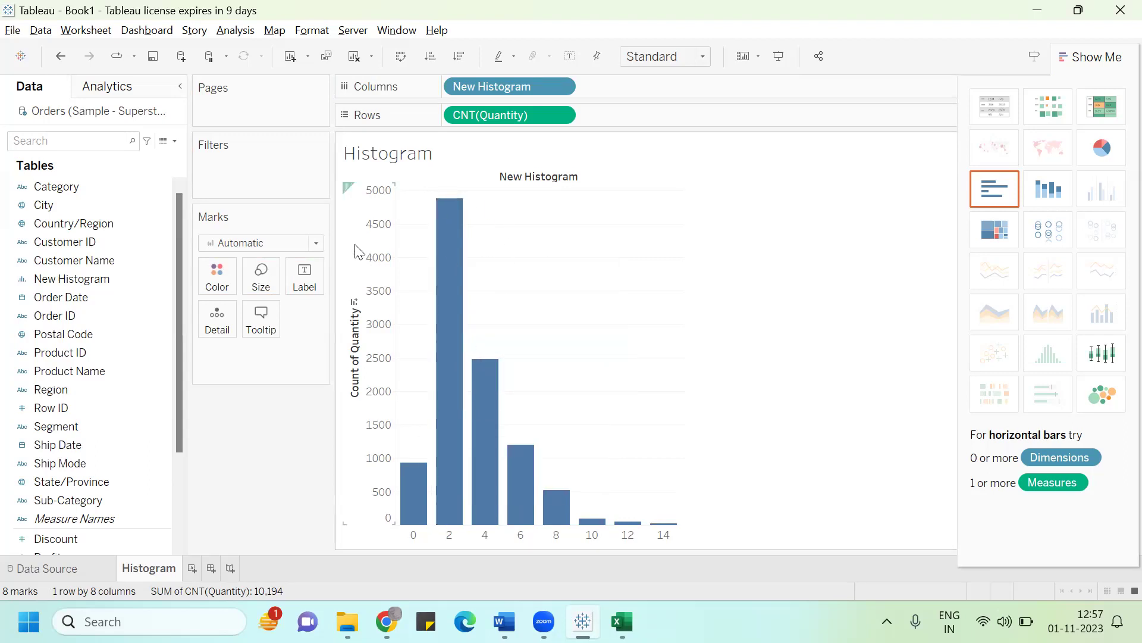
pyautogui.click(144, 277)
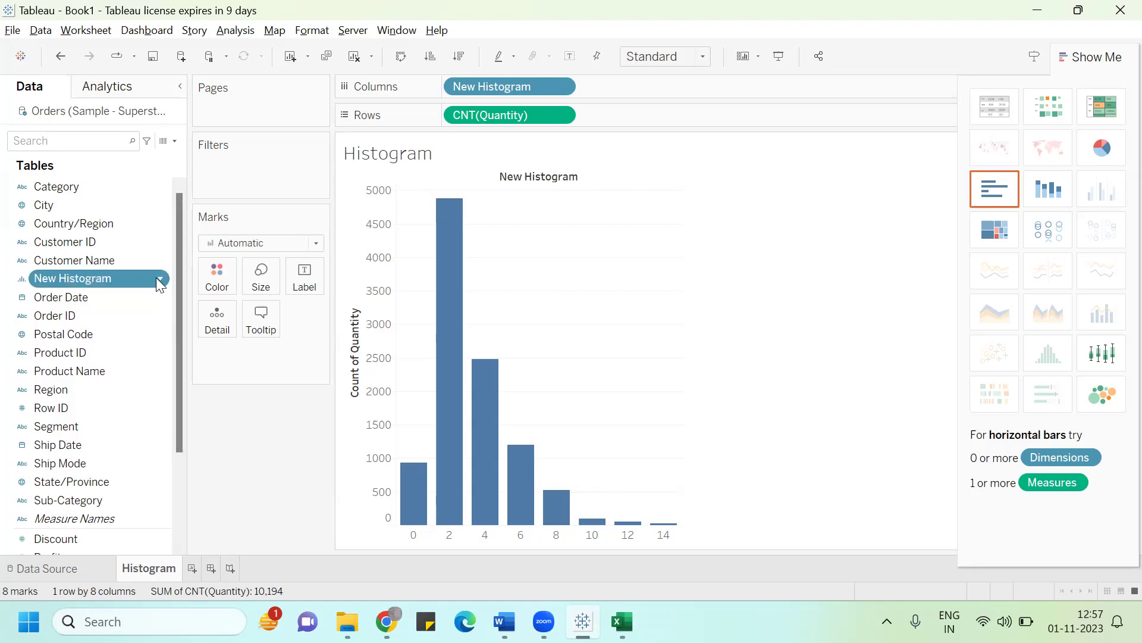
pyautogui.click(160, 282)
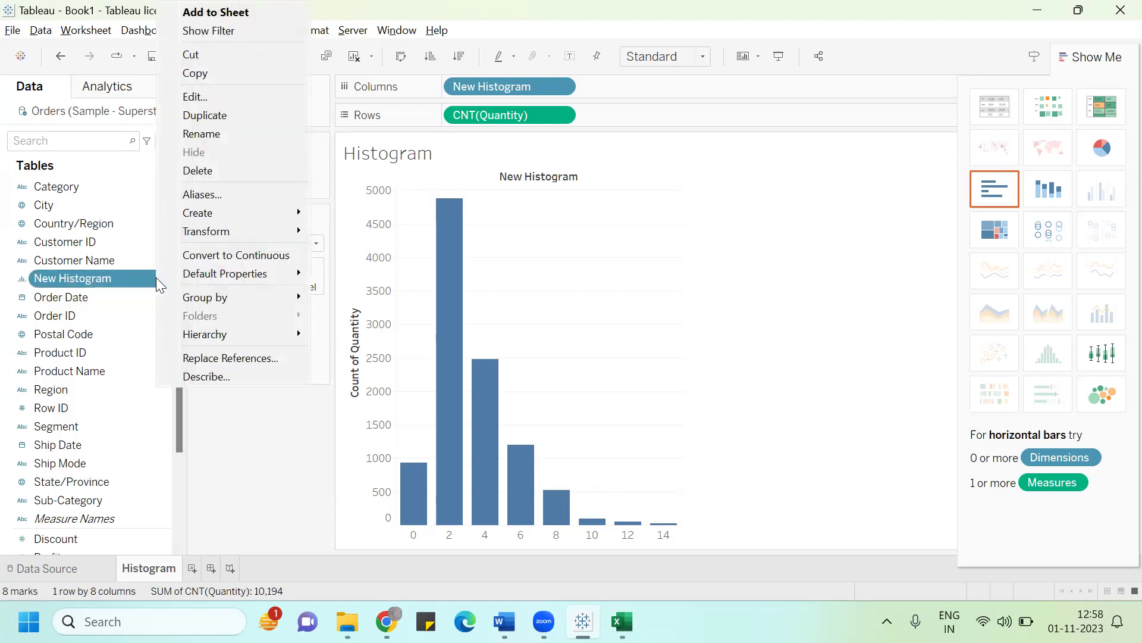
pyautogui.click(231, 254)
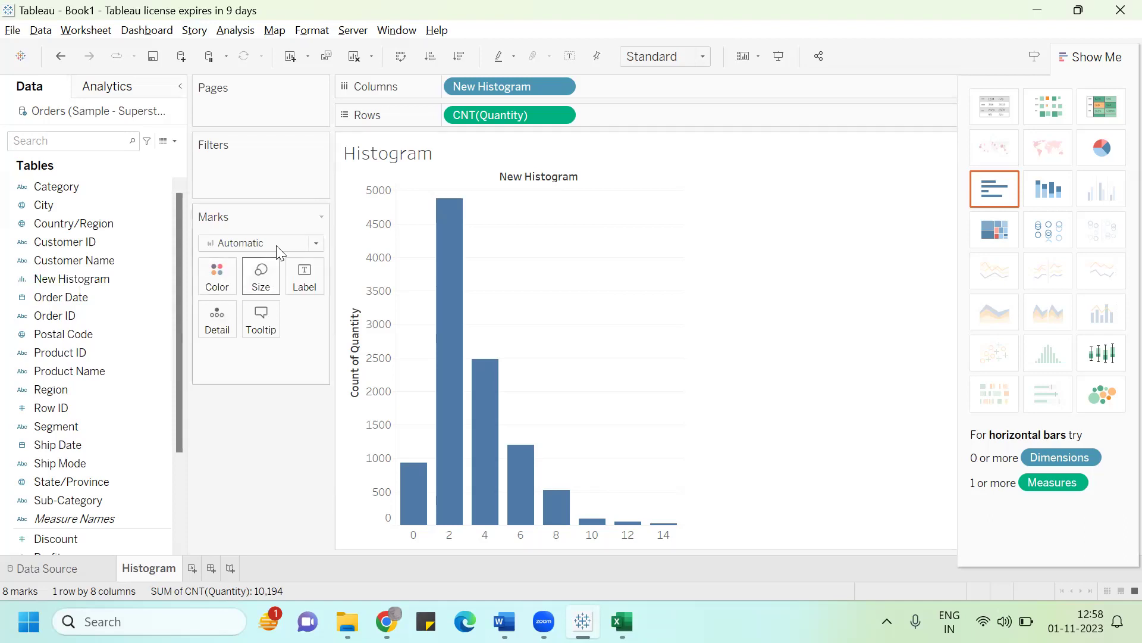
# Widen the histogram bars to the maximum mark size.
pyautogui.click(268, 282)
pyautogui.moveTo(333, 314); pyautogui.dragTo(354, 314)
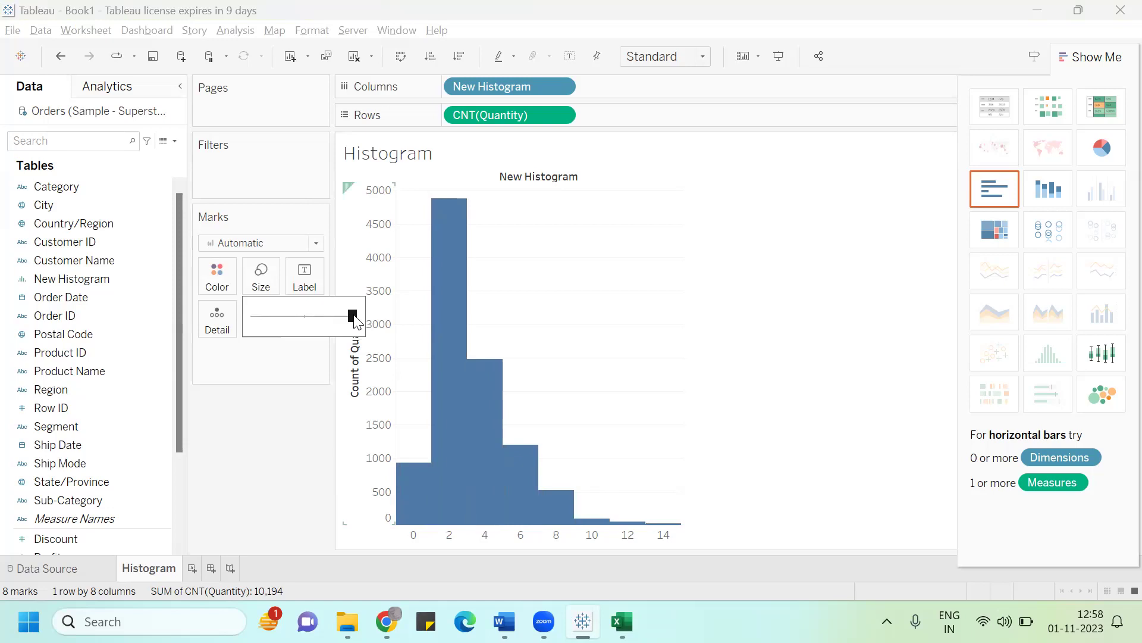
# Fit the chart to Entire View and hide the Show Me chart suggestions.
pyautogui.click(701, 57)
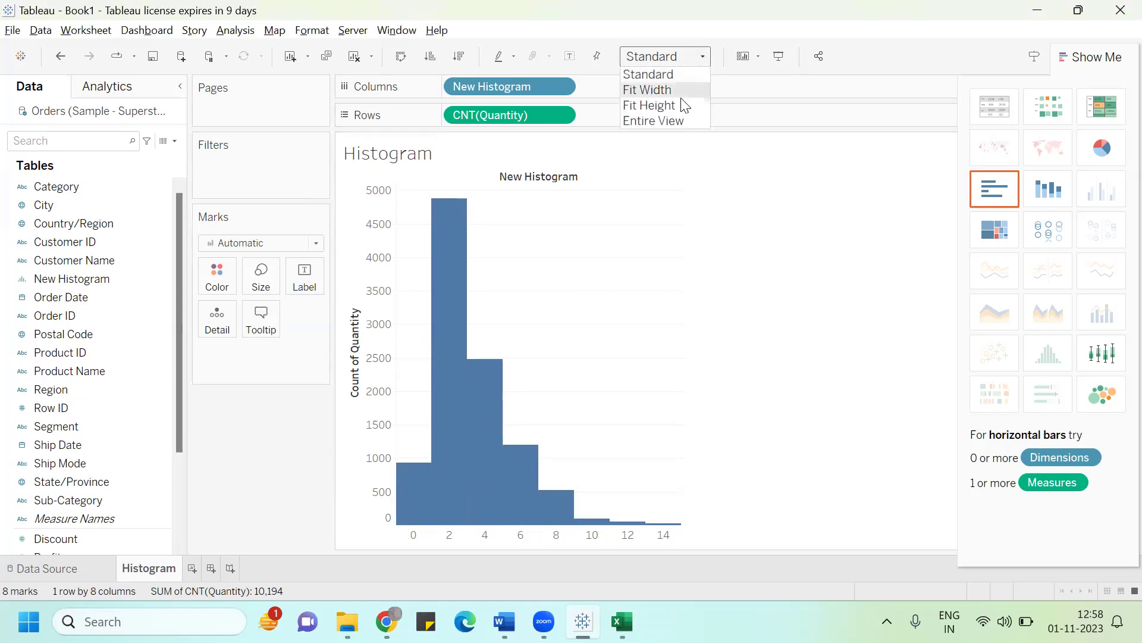
pyautogui.click(682, 131)
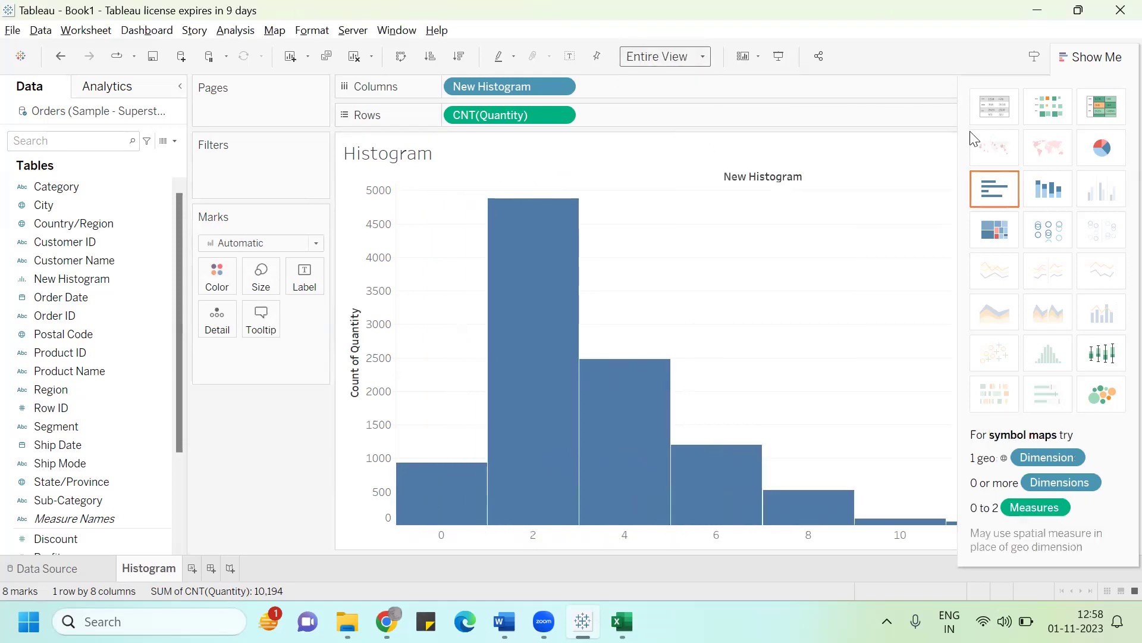
pyautogui.click(1101, 57)
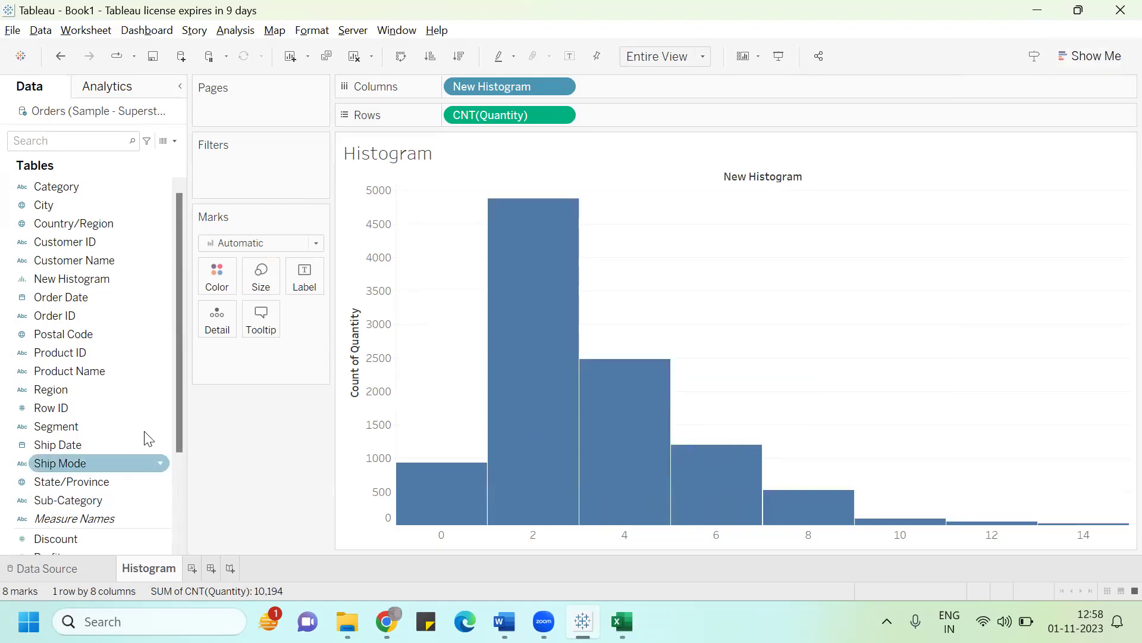
# Label the histogram bars with the sum of Quantity.
pyautogui.scroll(-3, 175, 421)
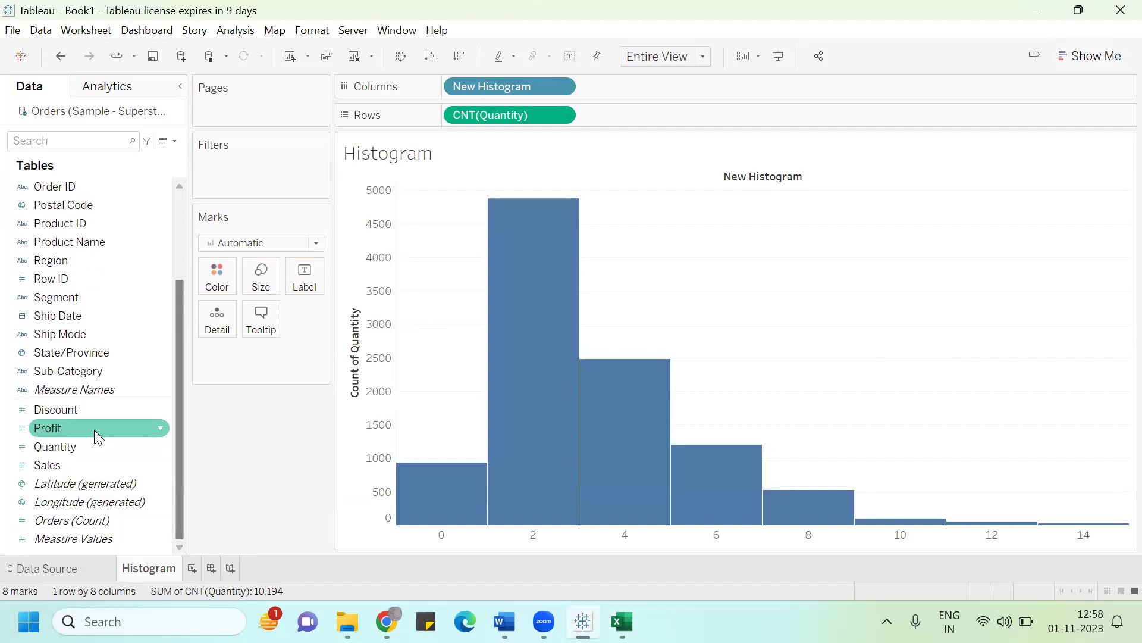
pyautogui.moveTo(94, 441); pyautogui.dragTo(305, 275)
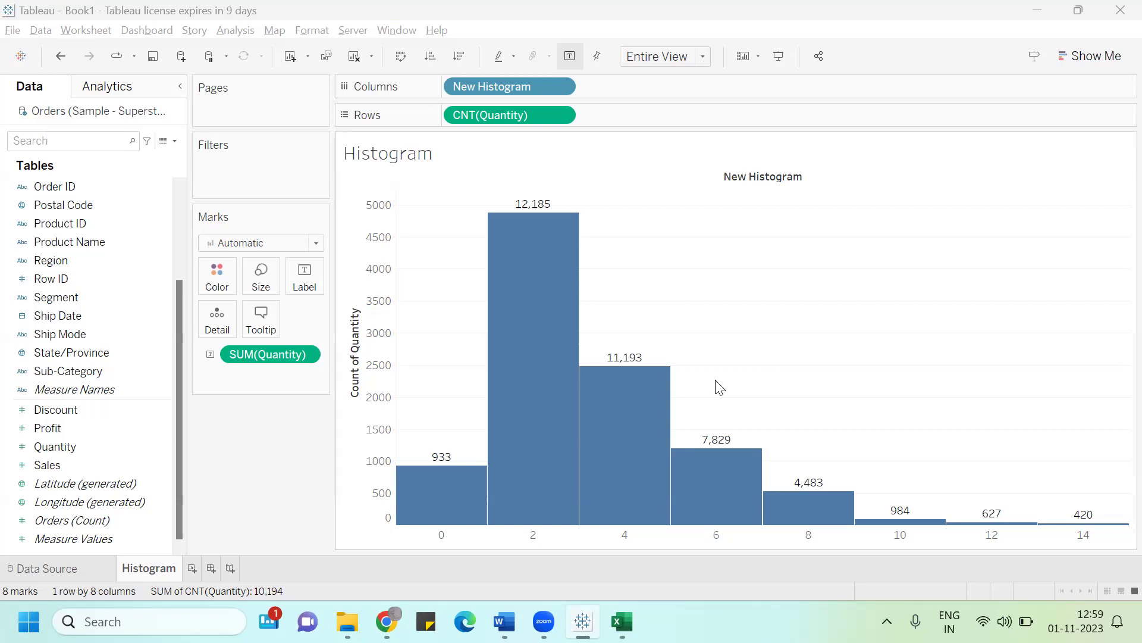
pyautogui.moveTo(579, 224)
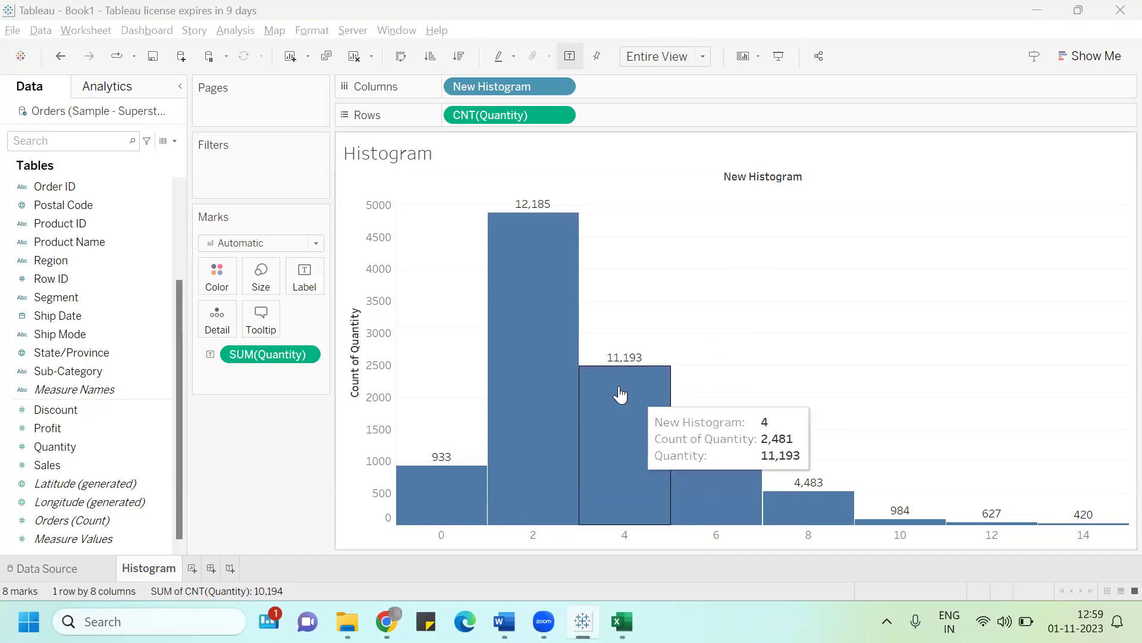
pyautogui.moveTo(541, 301)
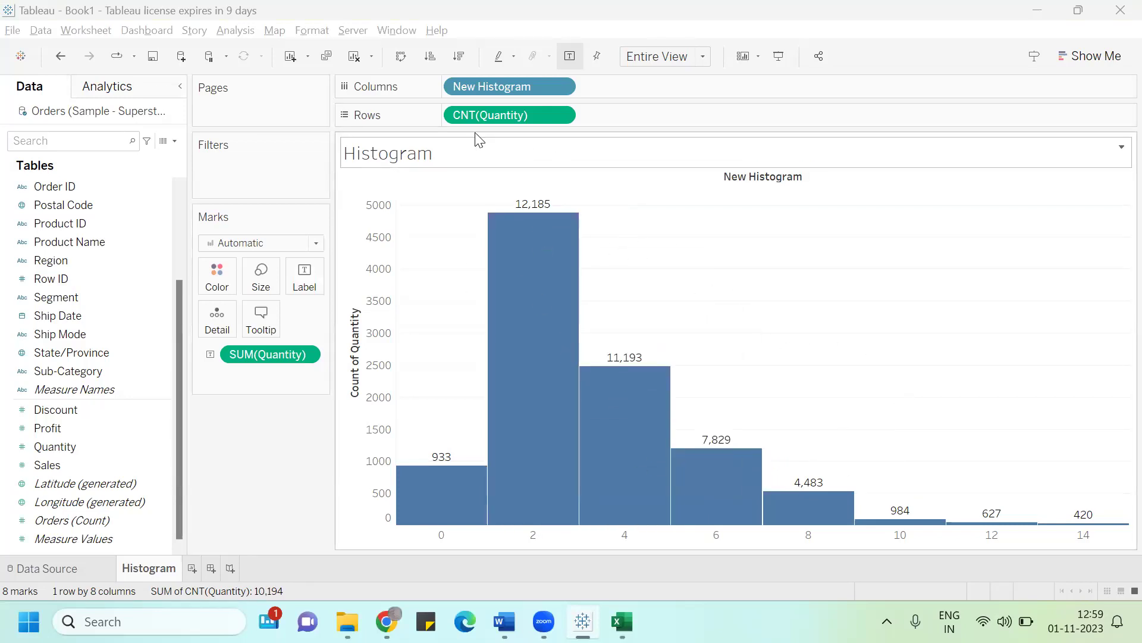
# Replace the discrete New Histogram field on Columns with its continuous version.
pyautogui.moveTo(494, 86); pyautogui.dragTo(90, 284)
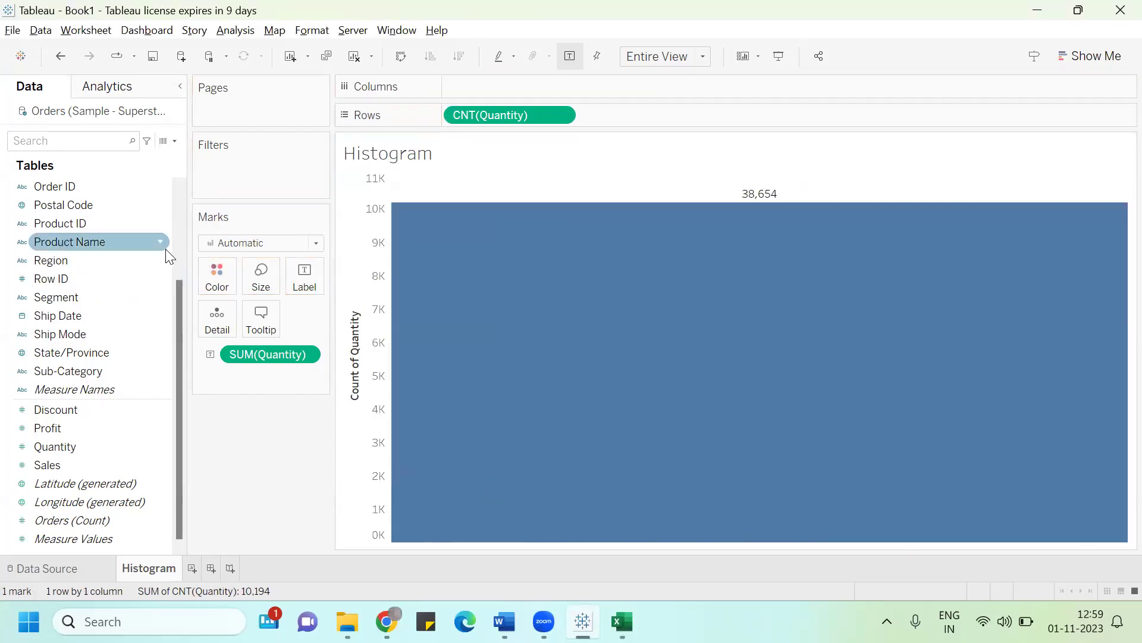
pyautogui.click(175, 210)
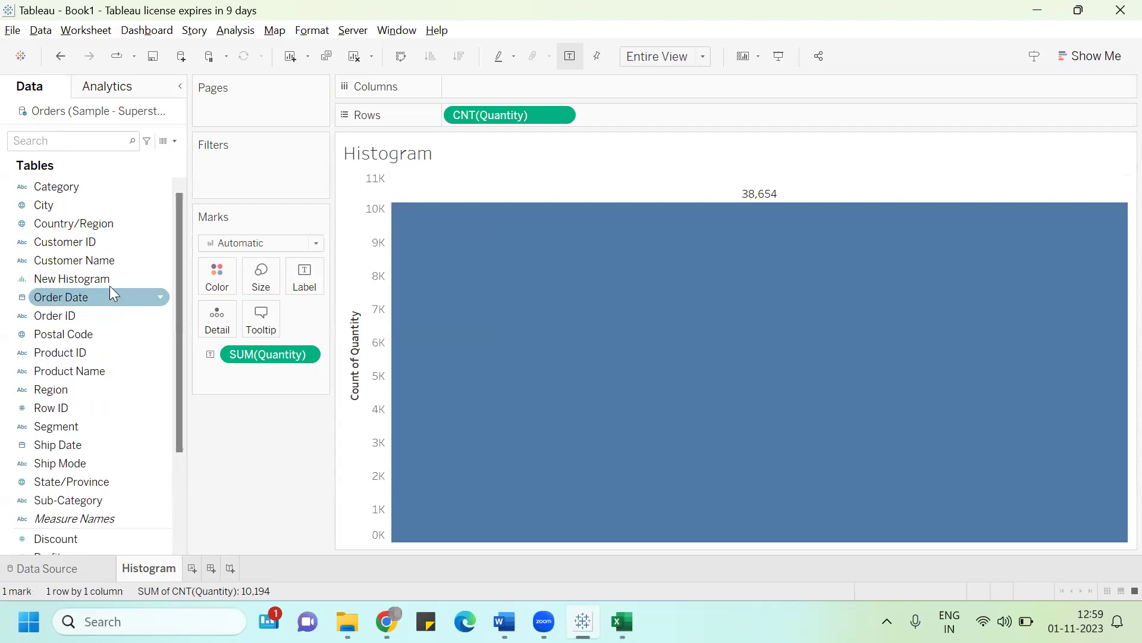
pyautogui.moveTo(114, 279); pyautogui.dragTo(541, 90)
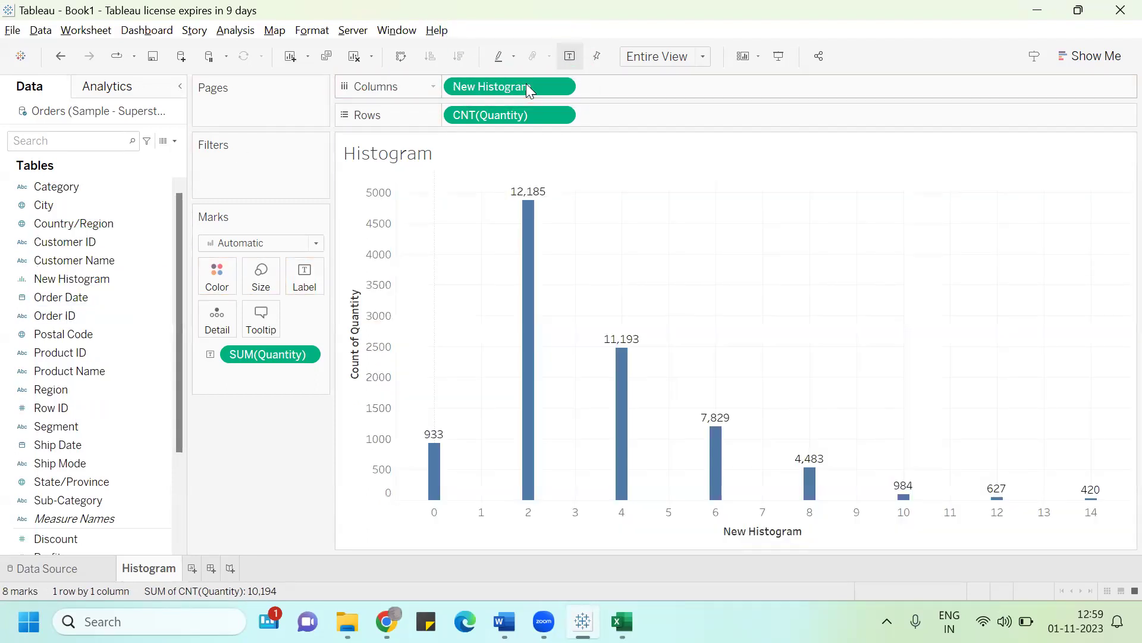
# Set the histogram bars to Fixed size with automatic width so that they adjoin along the New Histogram axis.
pyautogui.click(260, 285)
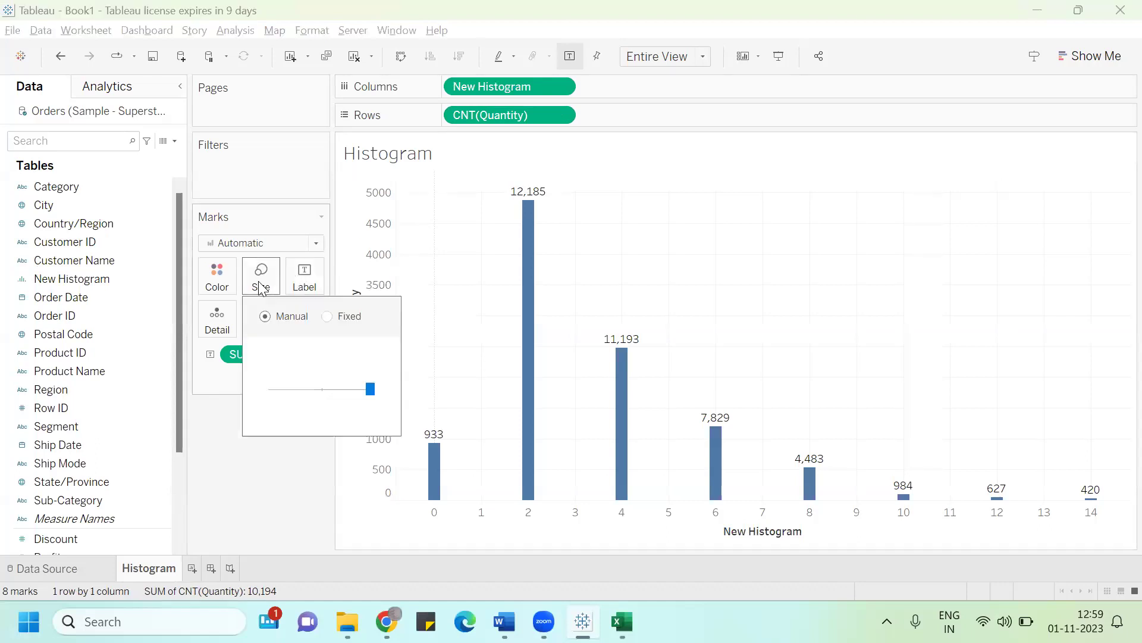
pyautogui.click(328, 317)
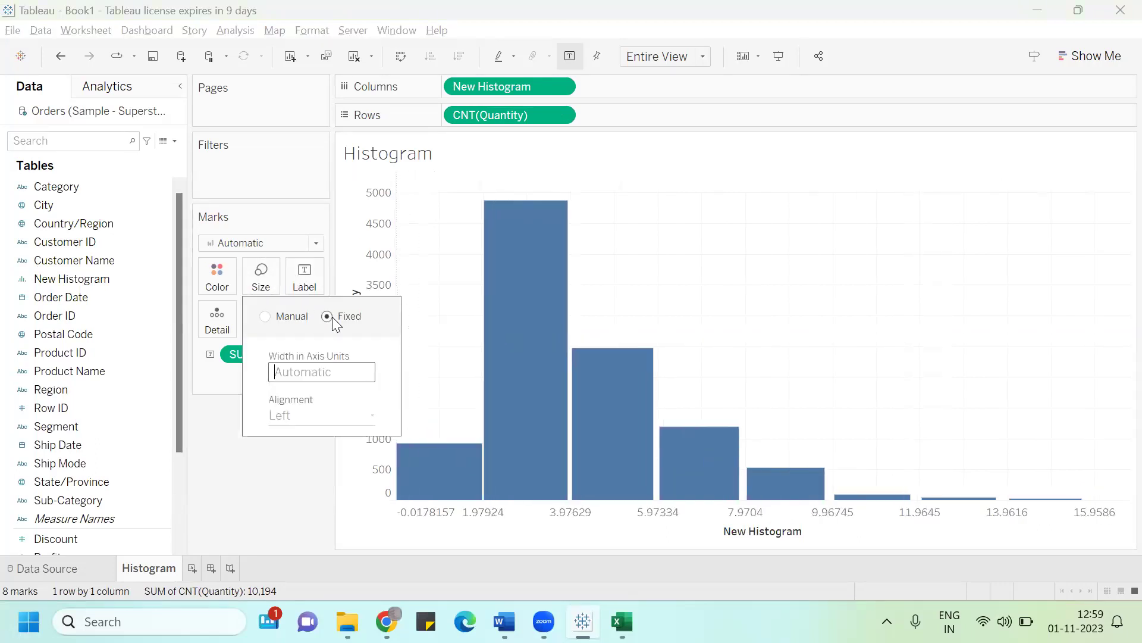
pyautogui.click(260, 497)
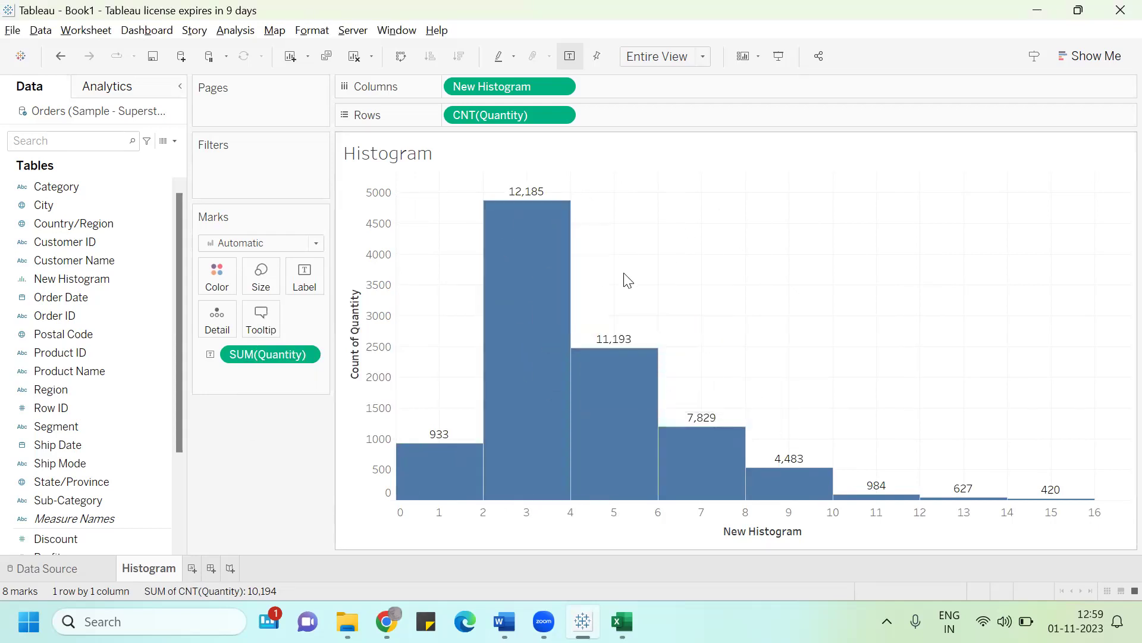
pyautogui.moveTo(614, 369)
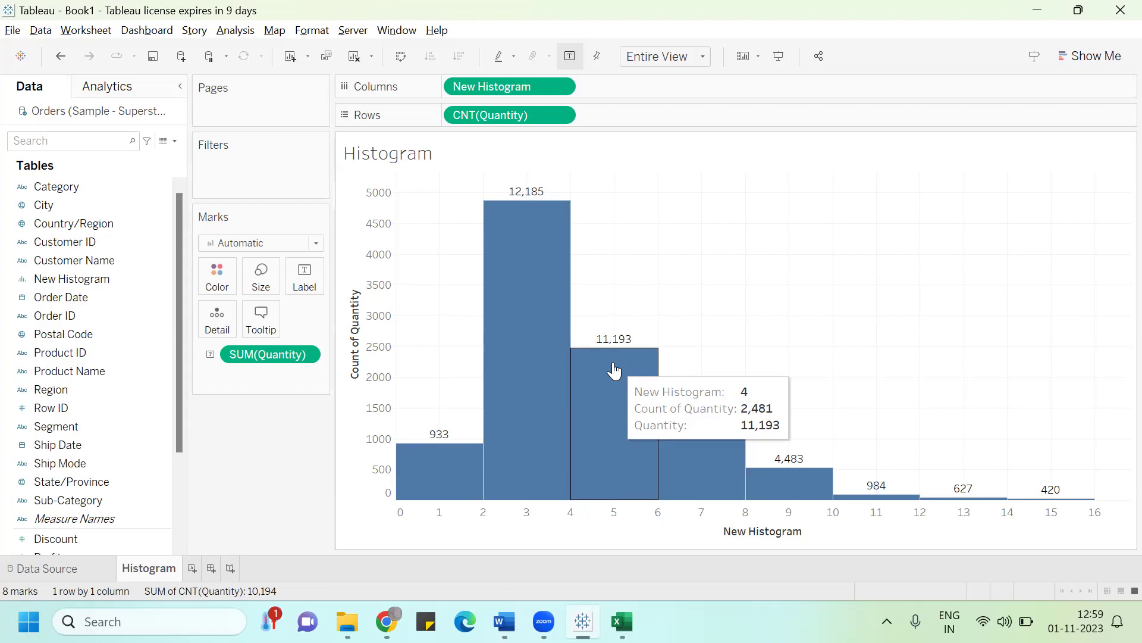
# Switch to the Data Visualization Using Tableau document in Word and insert "the" before "New Field Name" in the Edit Bins instructions.
pyautogui.moveTo(504, 621)
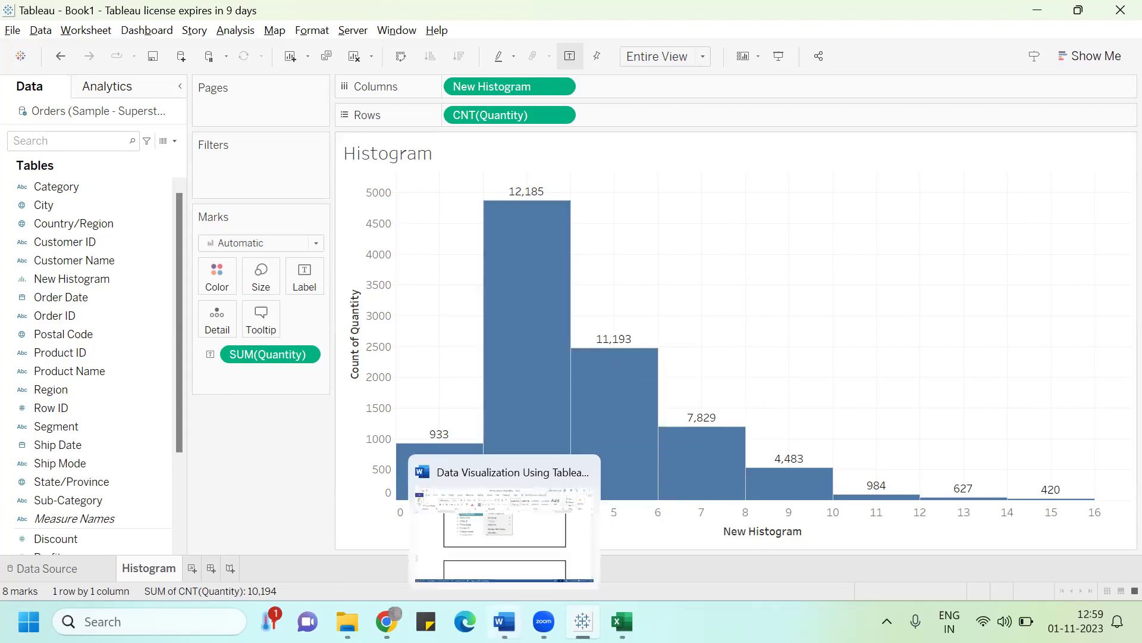
pyautogui.click(511, 539)
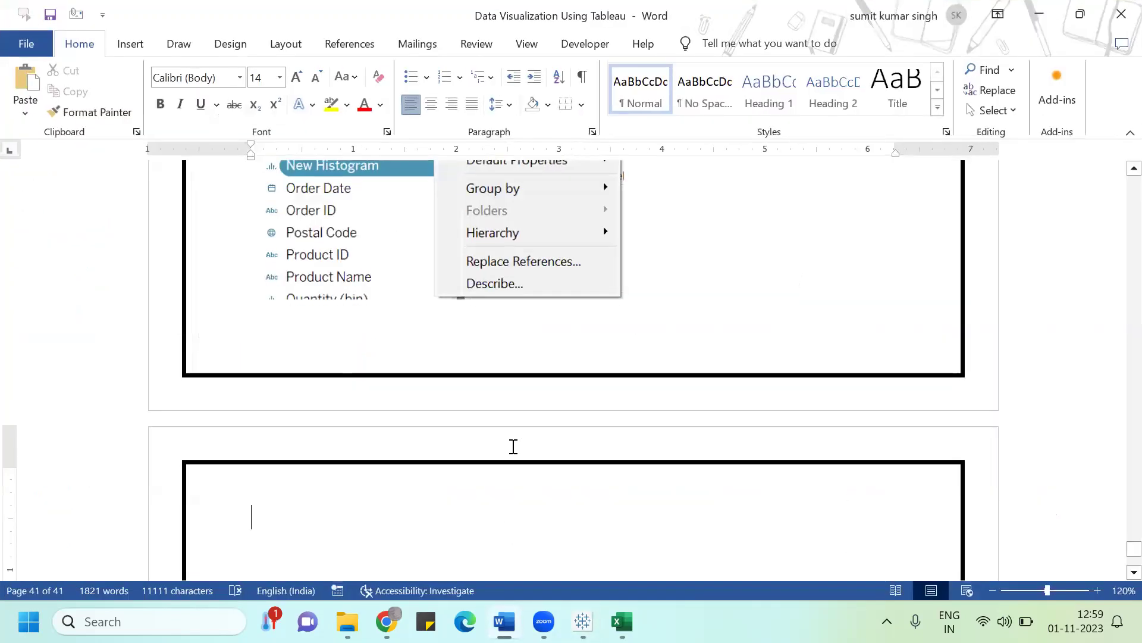
pyautogui.scroll(20, 513, 446)
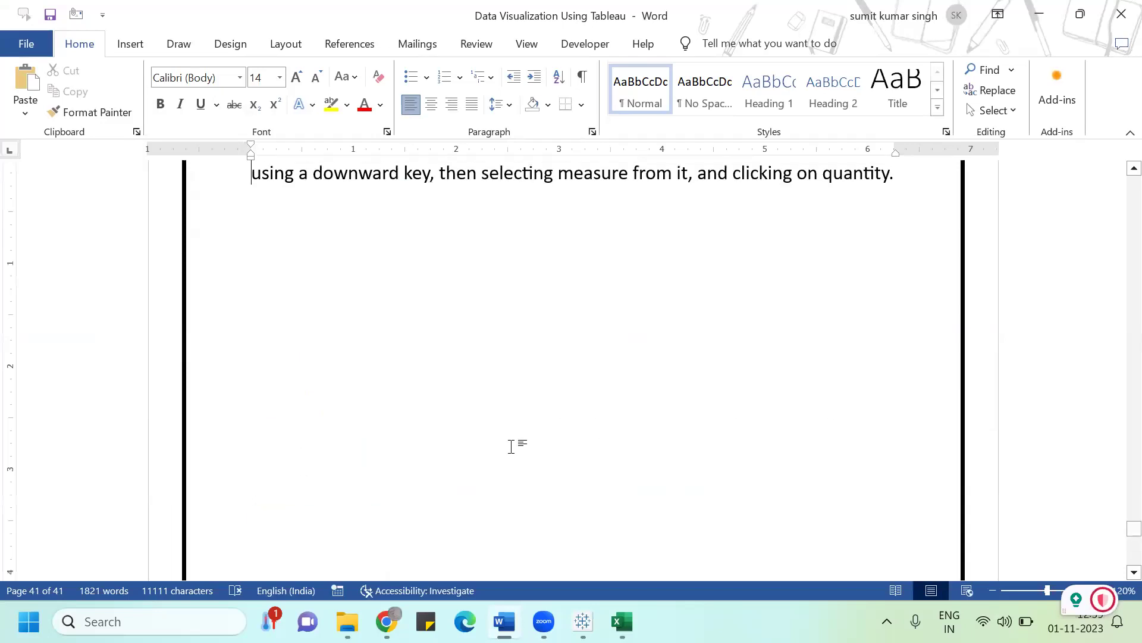
pyautogui.scroll(-2, 510, 447)
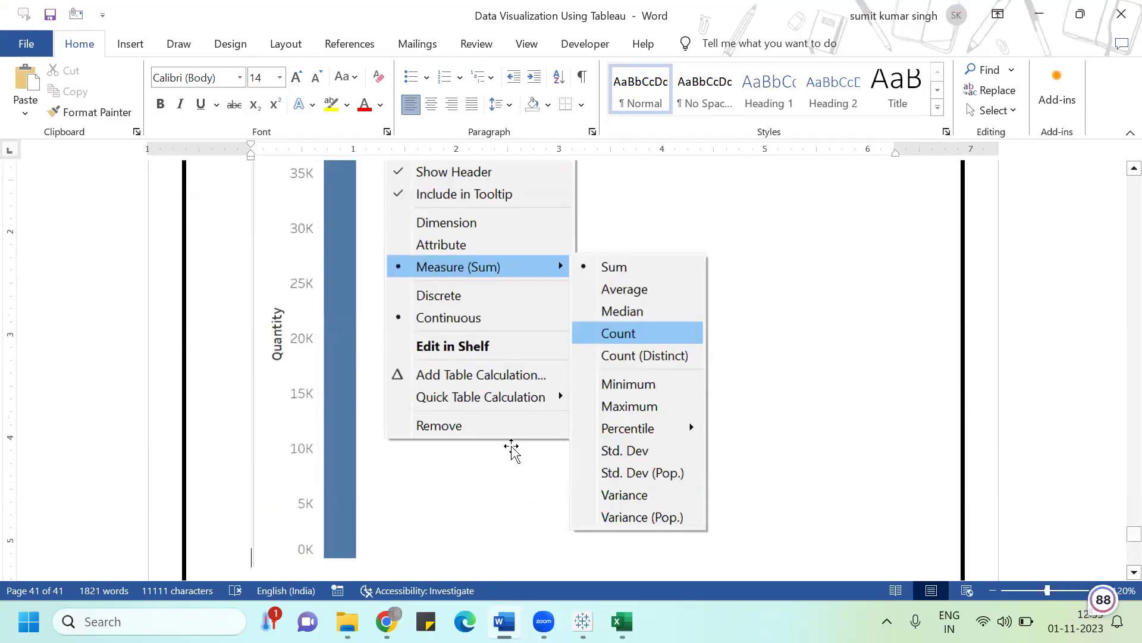
pyautogui.scroll(10, 511, 447)
pyautogui.scroll(10, 512, 446)
pyautogui.scroll(-5, 512, 448)
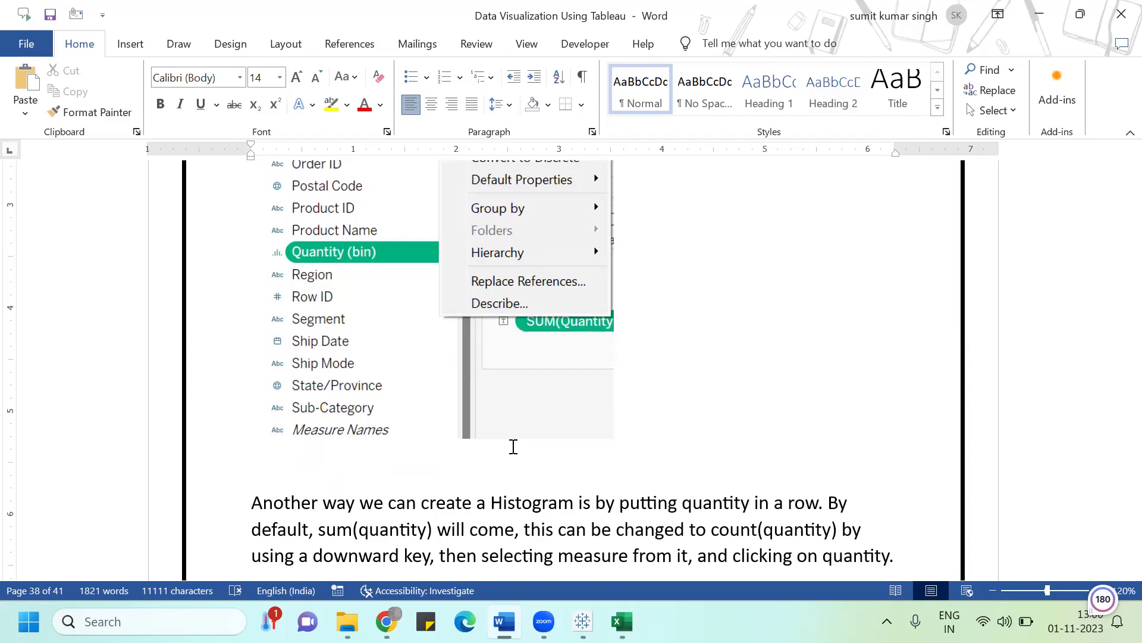
pyautogui.scroll(3, 513, 447)
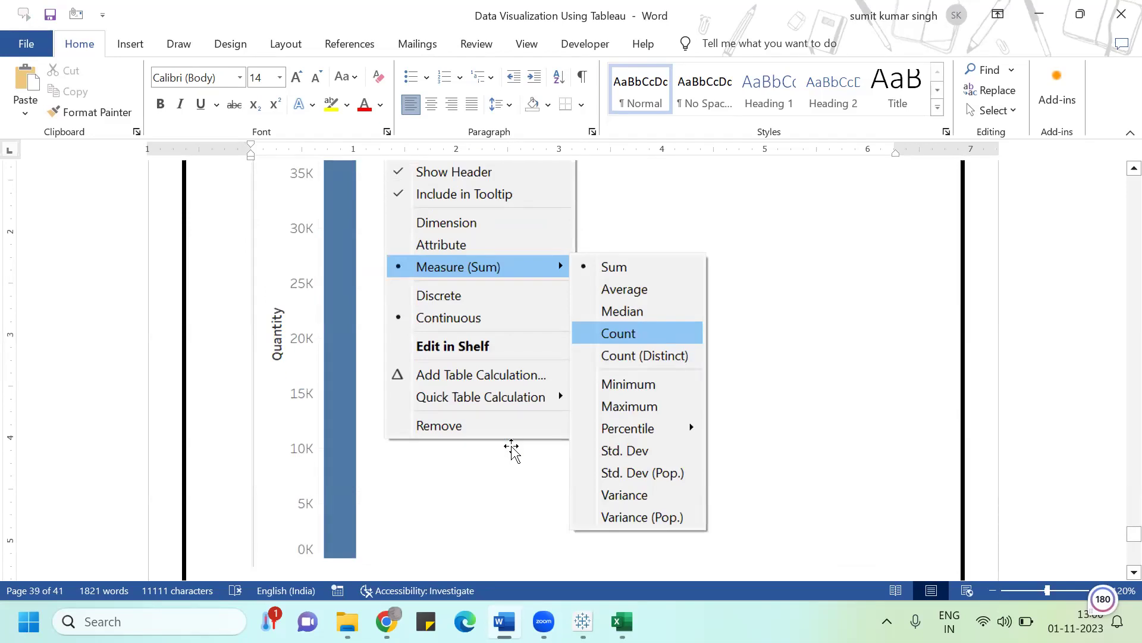
pyautogui.scroll(-8, 513, 451)
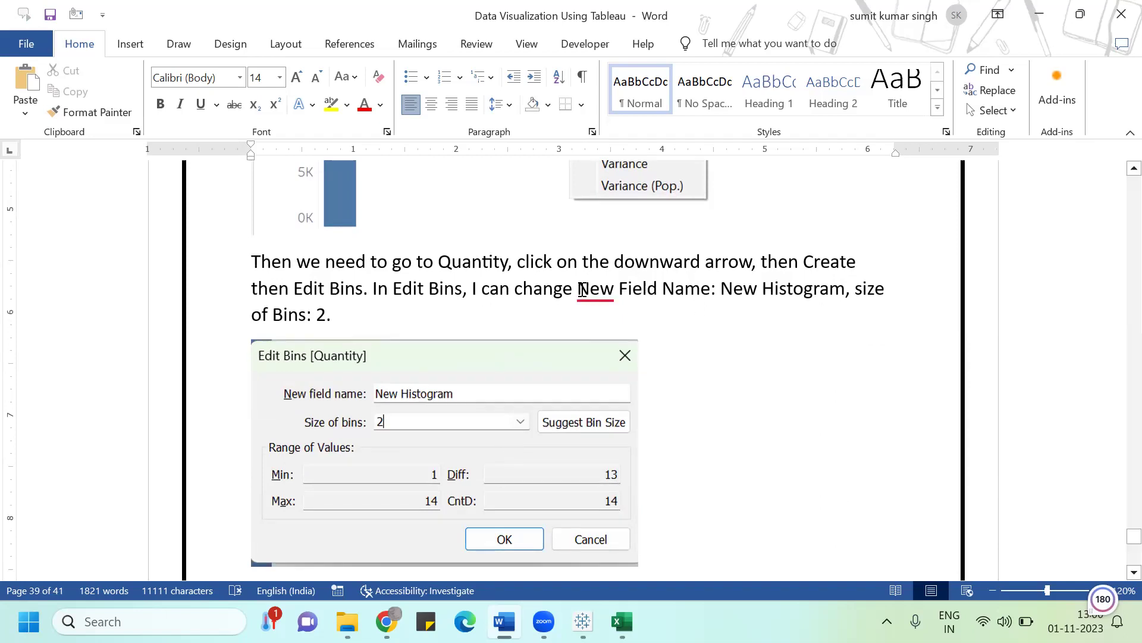
pyautogui.moveTo(594, 282)
pyautogui.click(610, 345)
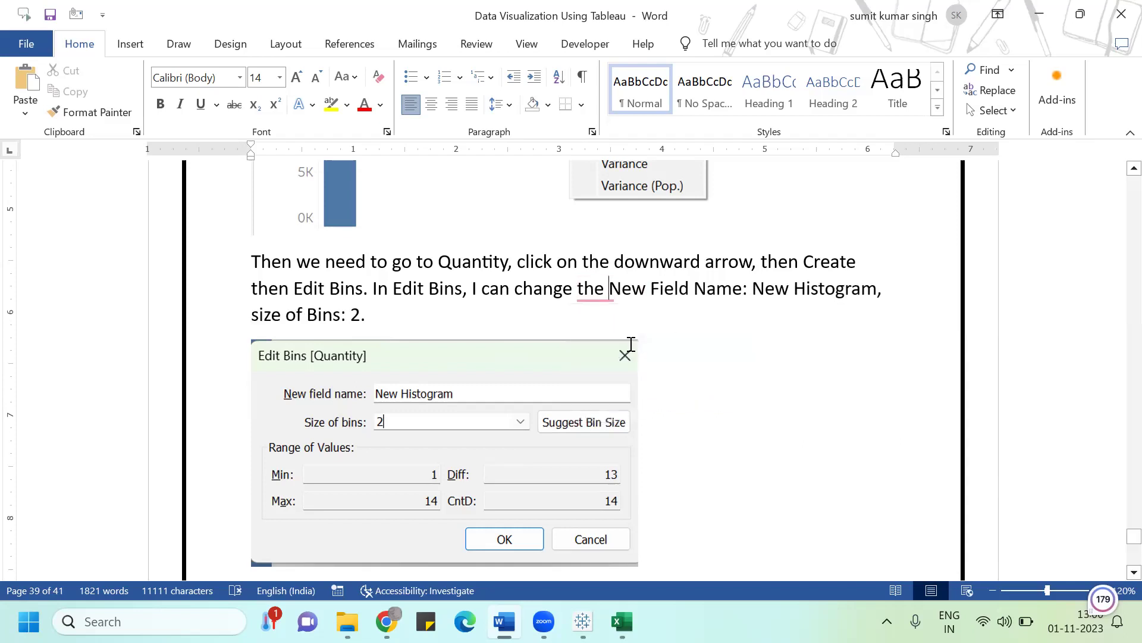
# Review the remaining histogram notes on placing New Histogram in Columns, using Entire View and converting the field to continuous.
pyautogui.press('Down')
pyautogui.press('Down')
pyautogui.press('Down')
pyautogui.press('Down')
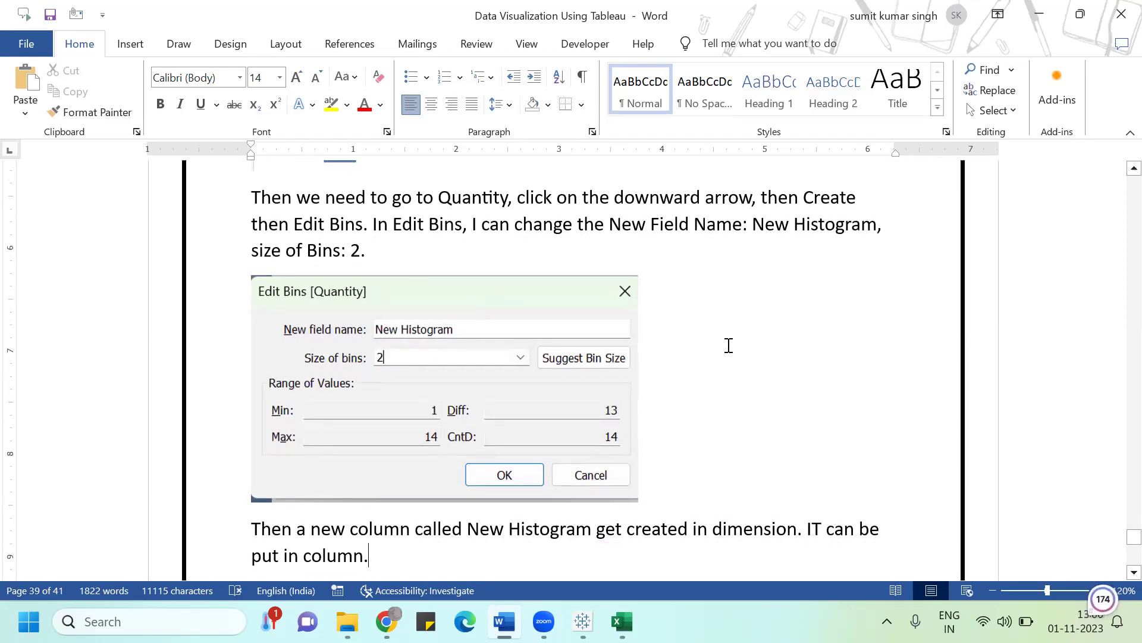
pyautogui.hotkey('ctrl', 'v')
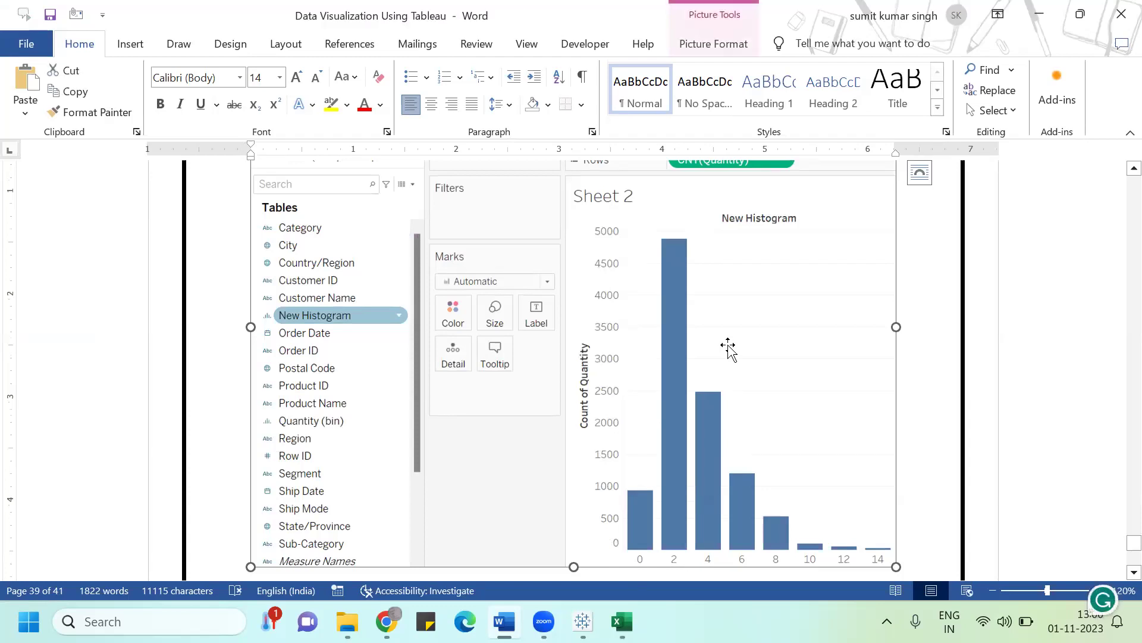
pyautogui.press('Down')
pyautogui.press('Down')
pyautogui.press('Down')
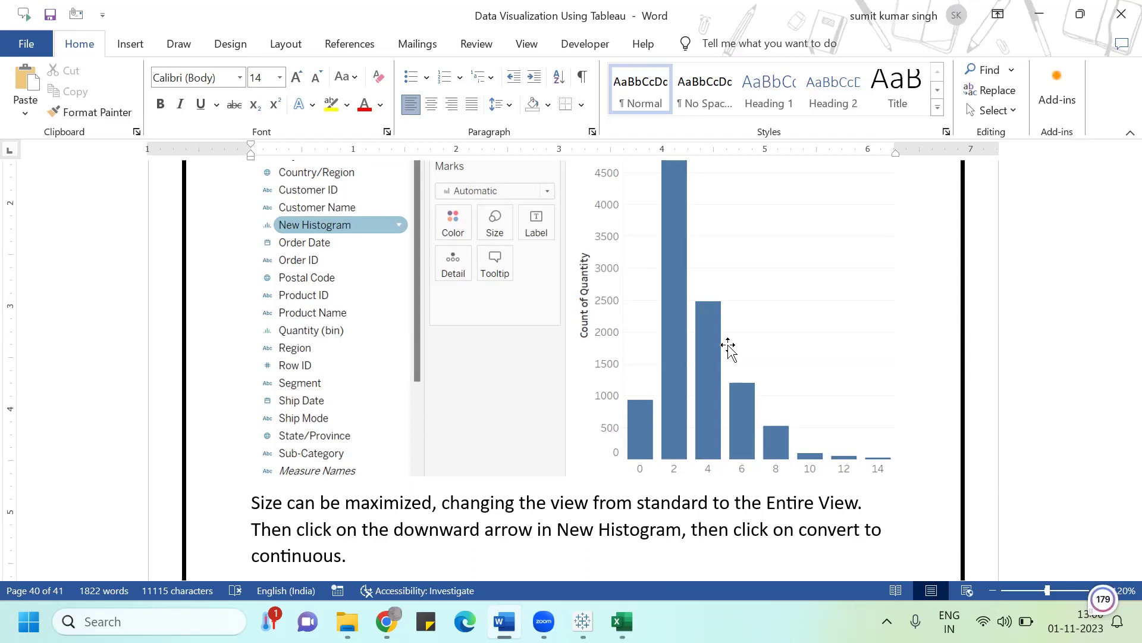
pyautogui.press('Return')
pyautogui.hotkey('ctrl', 'v')
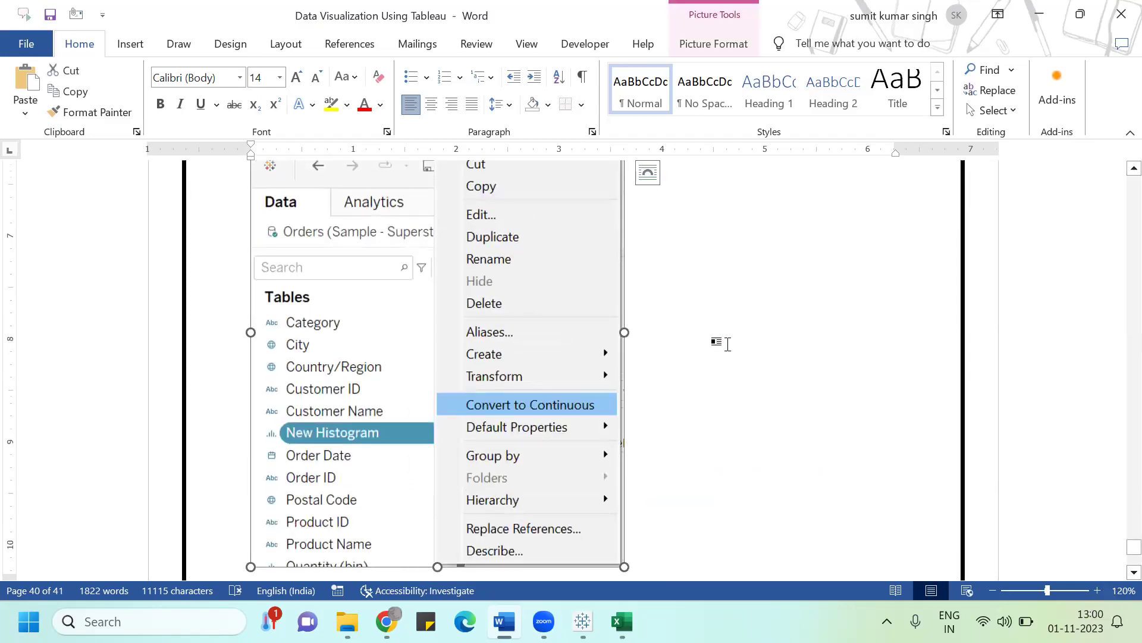
pyautogui.click(727, 344)
pyautogui.press('Return')
pyautogui.press('Return')
pyautogui.press('Return')
pyautogui.press('Return')
pyautogui.press('Return')
pyautogui.press('Return')
pyautogui.press('Return')
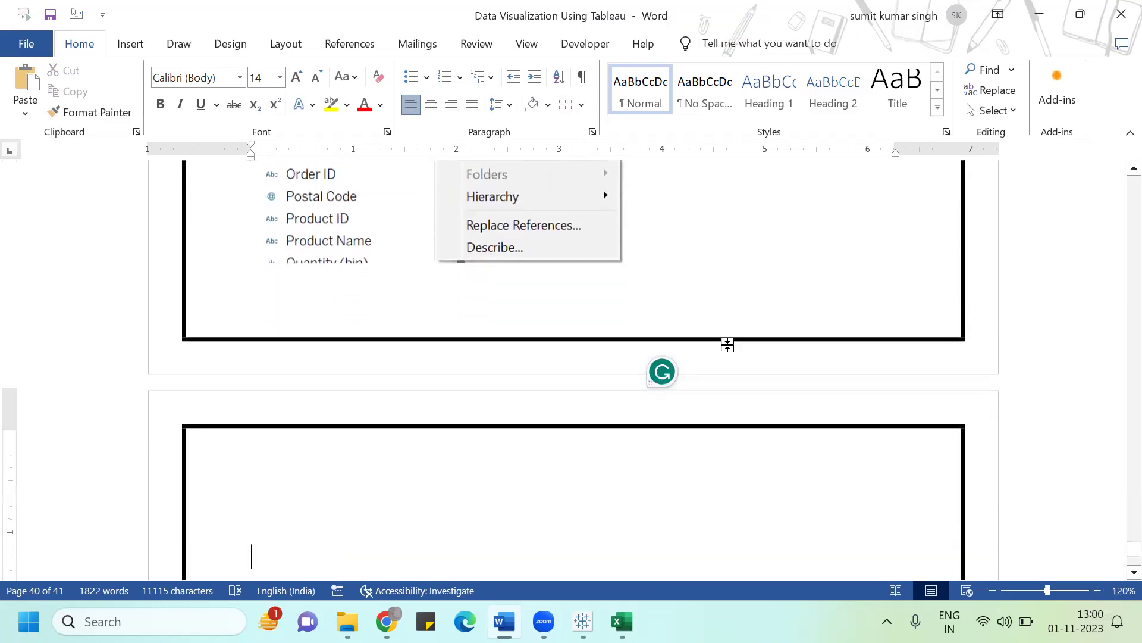
pyautogui.press('Return')
pyautogui.press('Return')
pyautogui.press('Return')
pyautogui.press('Return')
pyautogui.press('Return')
pyautogui.press('Return')
pyautogui.press('Return')
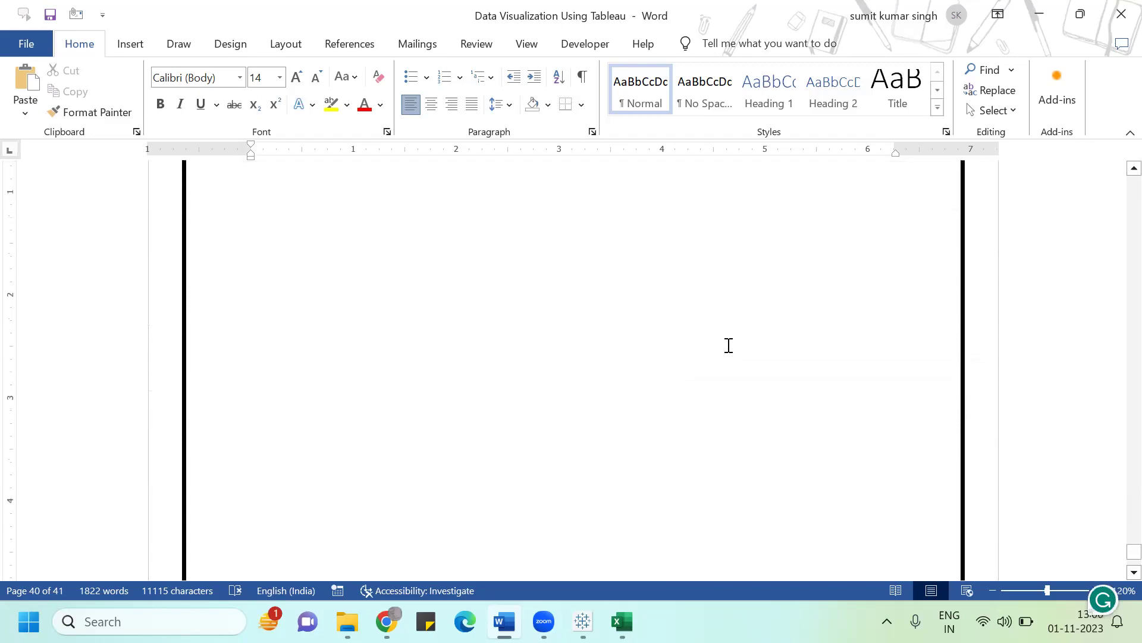
pyautogui.press('BackSpace')
pyautogui.press('BackSpace')
pyautogui.press('BackSpace')
pyautogui.press('BackSpace')
pyautogui.press('BackSpace')
pyautogui.press('BackSpace')
pyautogui.press('BackSpace')
pyautogui.press('BackSpace')
pyautogui.press('BackSpace')
pyautogui.press('BackSpace')
pyautogui.press('BackSpace')
pyautogui.press('BackSpace')
pyautogui.press('BackSpace')
pyautogui.click(729, 346)
pyautogui.scroll(-1, 729, 346)
pyautogui.scroll(-3, 729, 346)
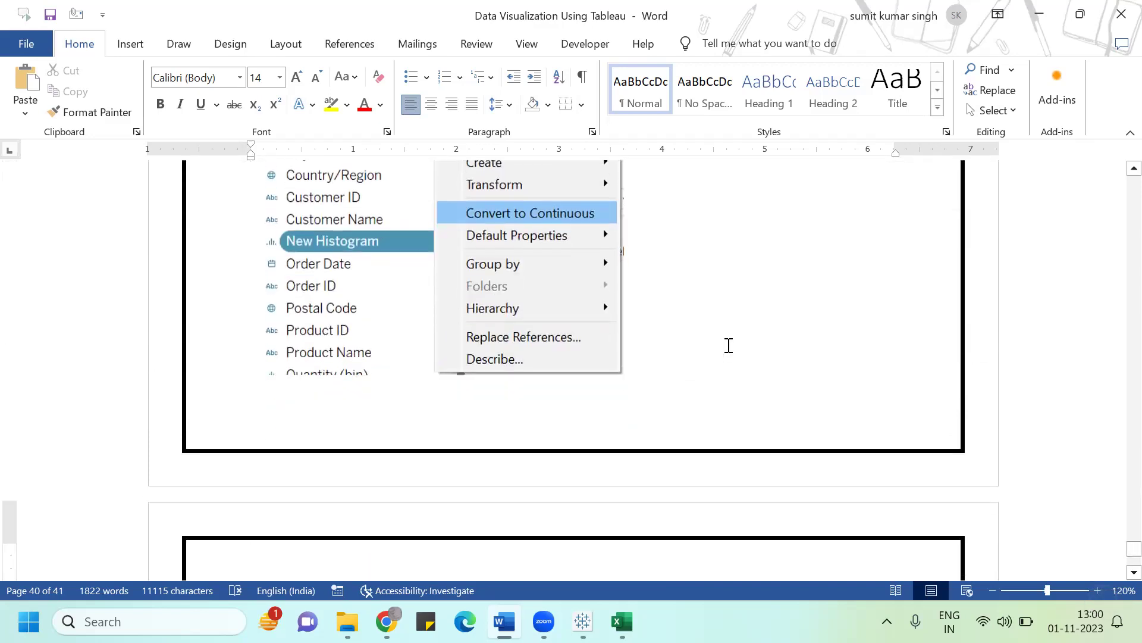
# Switch back to Tableau, add a new worksheet and create a histogram of Quantity from the suggested chart types.
pyautogui.hotkey('alt', 'Tab')
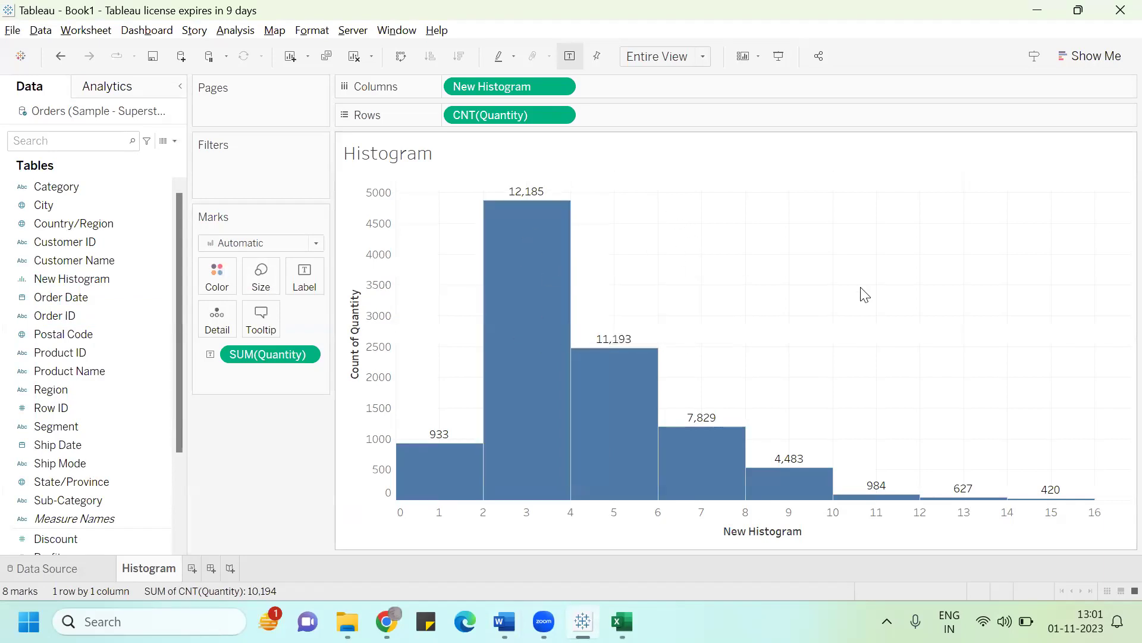
pyautogui.click(193, 568)
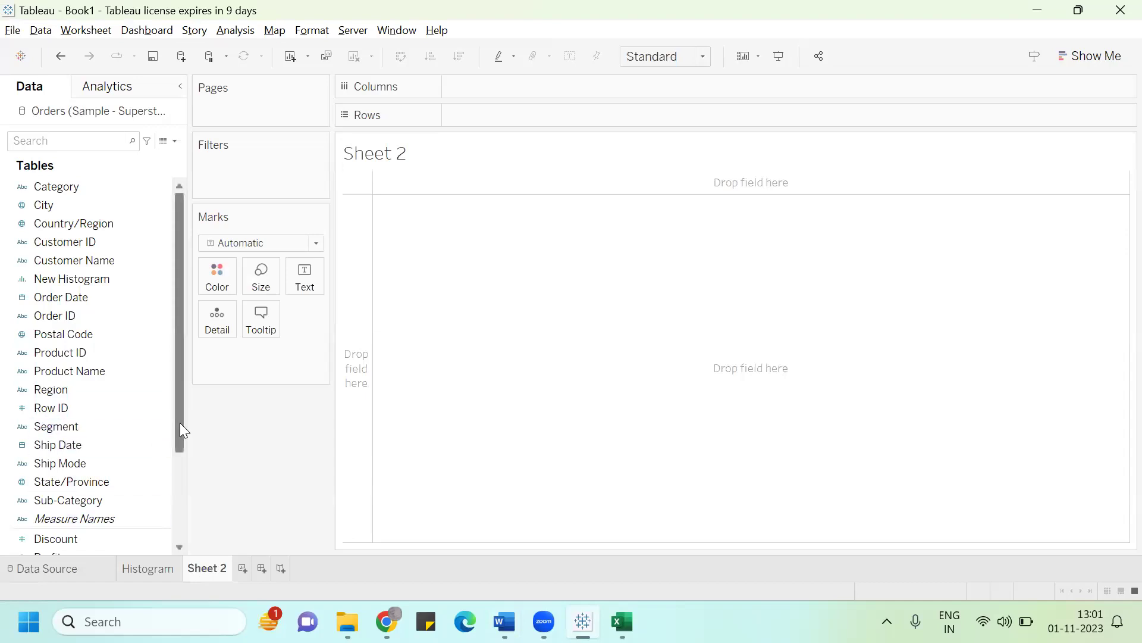
pyautogui.moveTo(180, 423); pyautogui.dragTo(175, 495)
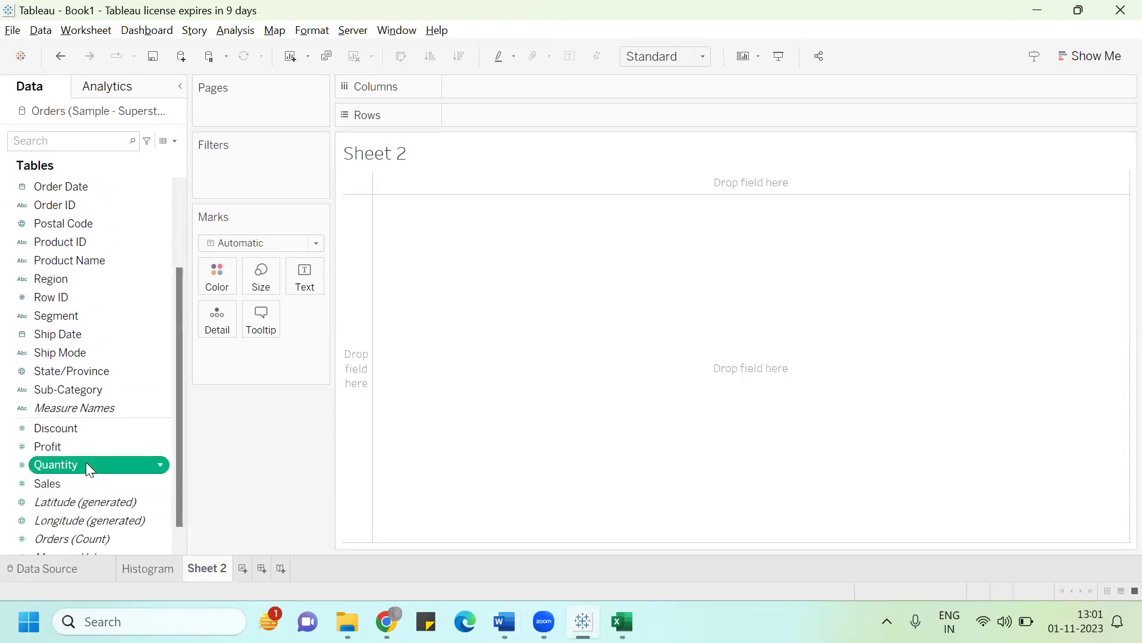
pyautogui.click(1098, 58)
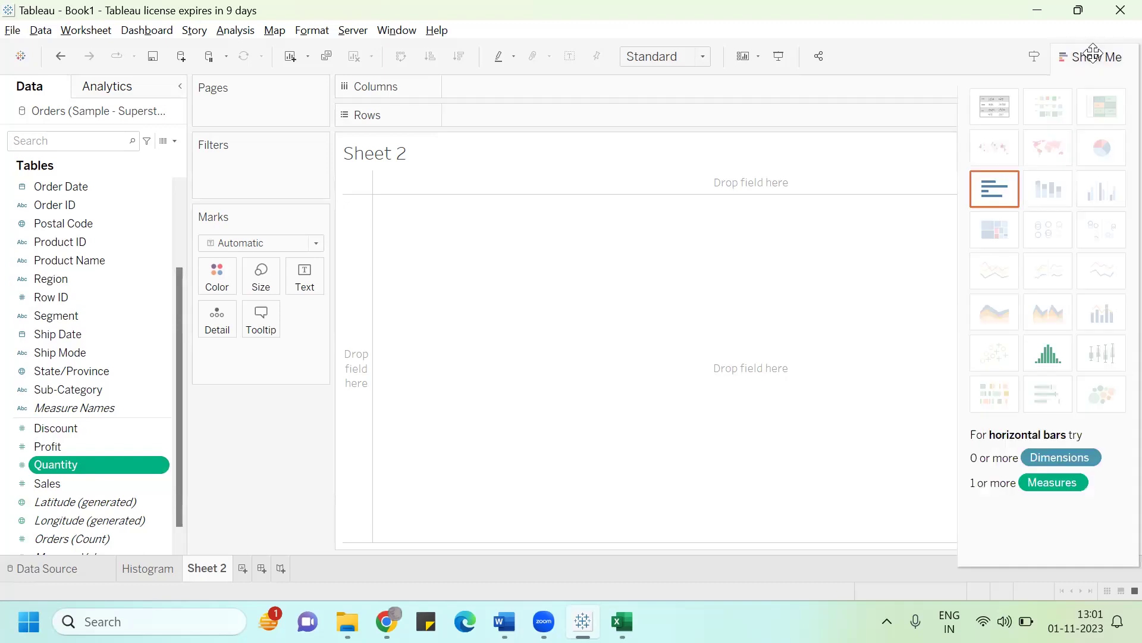
pyautogui.click(1052, 355)
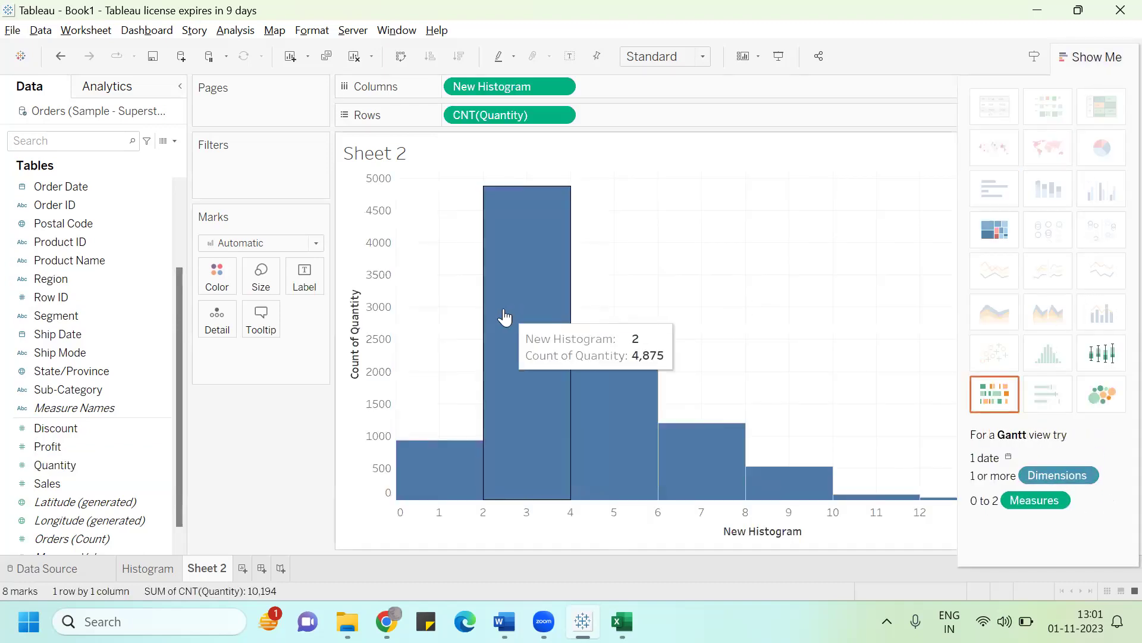
# Label the bars of the Sheet 2 histogram with the sum of Quantity.
pyautogui.click(134, 464)
pyautogui.click(84, 484)
pyautogui.click(96, 469)
pyautogui.moveTo(96, 469); pyautogui.dragTo(306, 279)
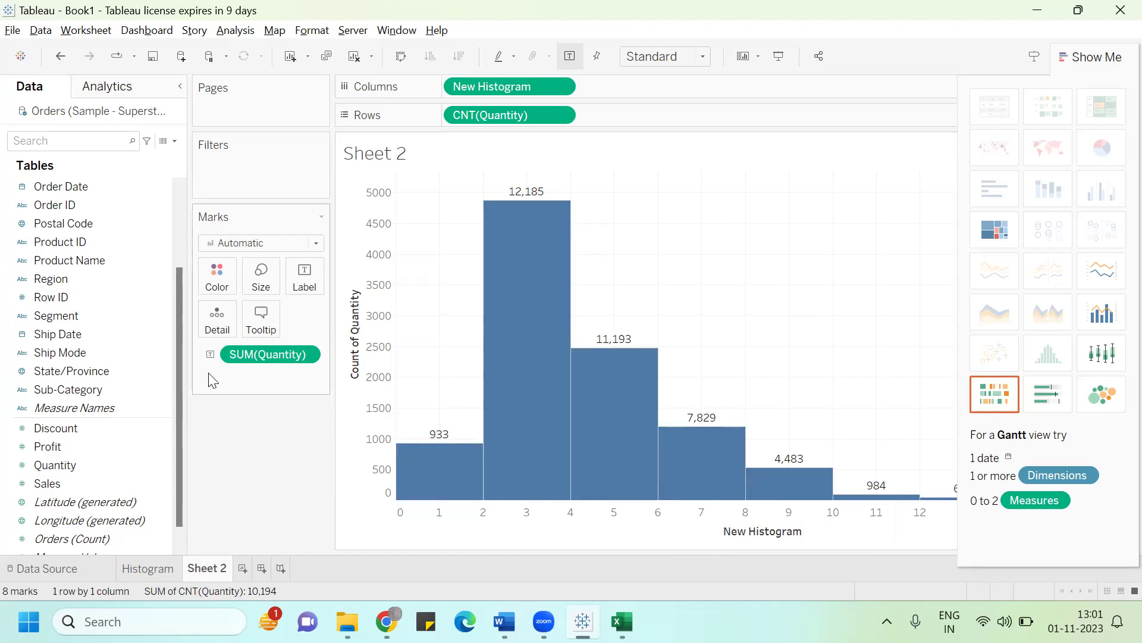
pyautogui.moveTo(177, 384)
pyautogui.mouseDown()
pyautogui.moveTo(176, 351)
pyautogui.moveTo(179, 395)
pyautogui.mouseUp()
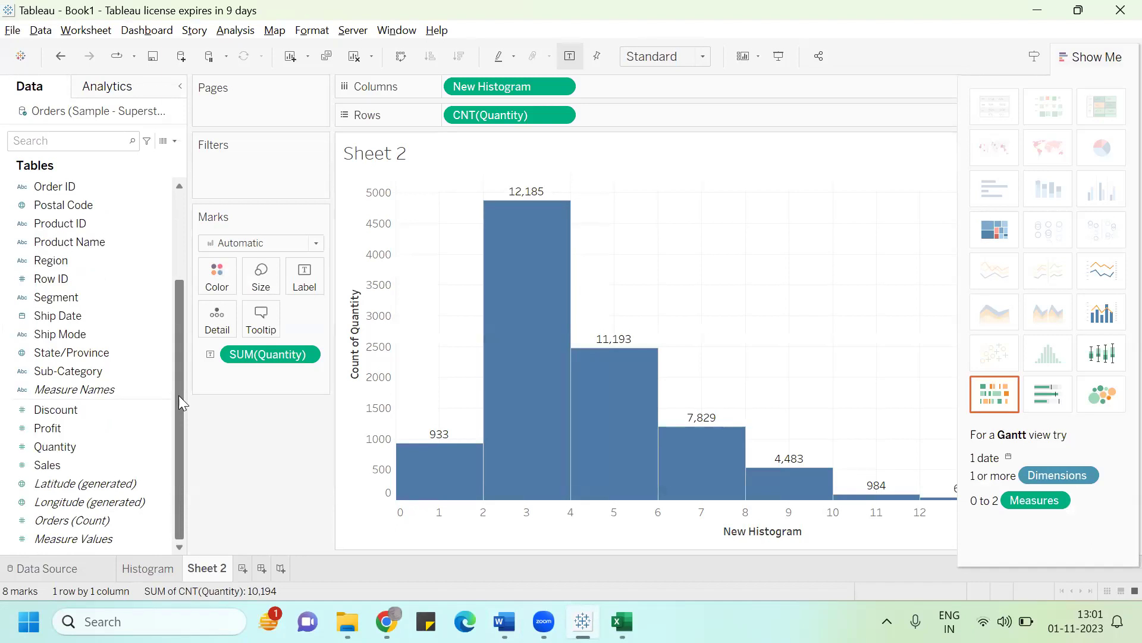
pyautogui.moveTo(178, 395); pyautogui.dragTo(178, 326)
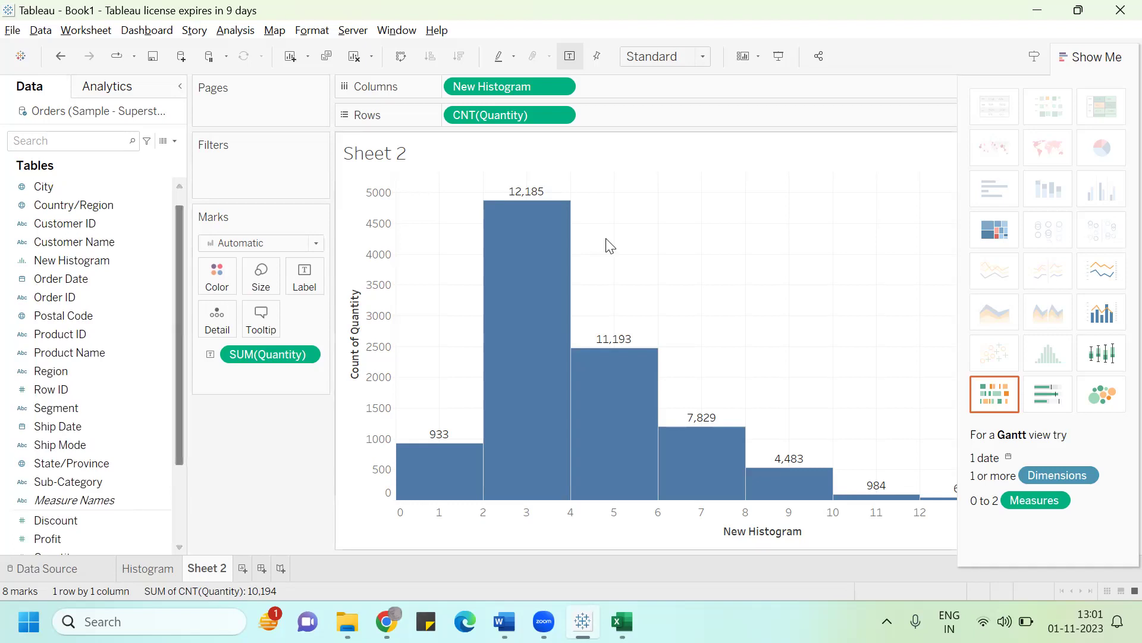
# Close the workbook without saving and restart Tableau 2023.3, continuing the trial and dismissing the file recovery.
pyautogui.click(1121, 10)
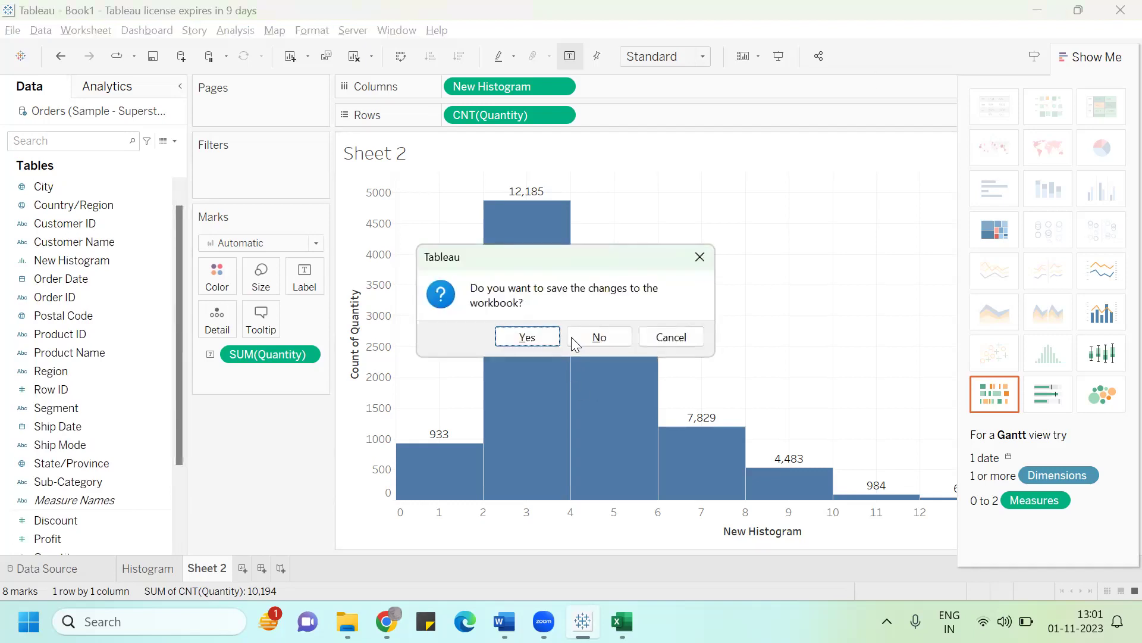
pyautogui.click(598, 337)
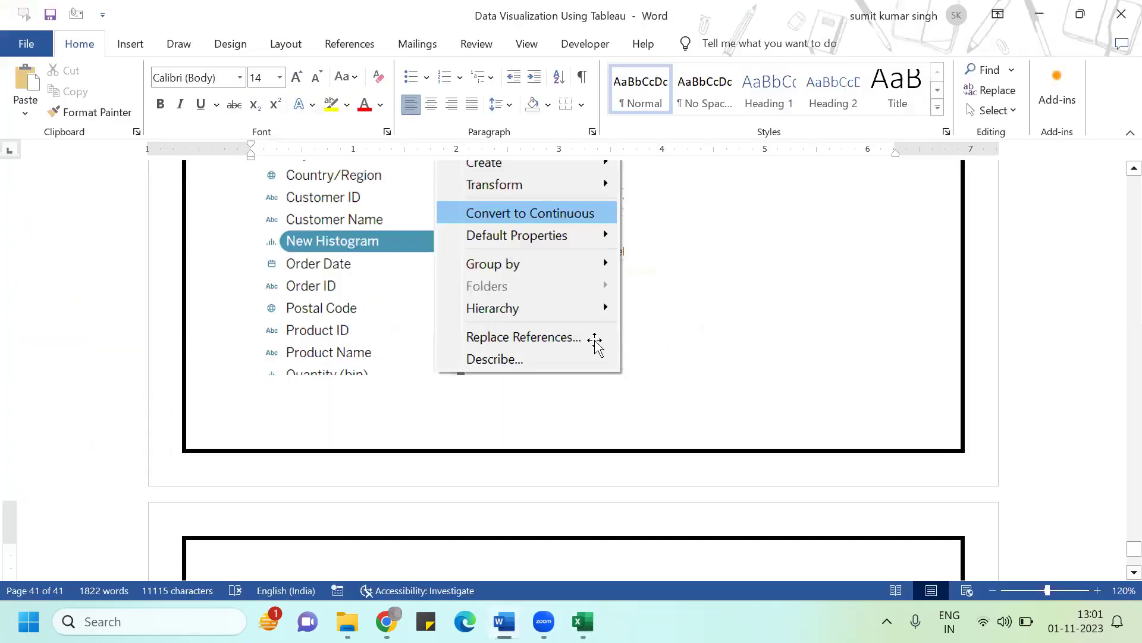
pyautogui.press('super+d')
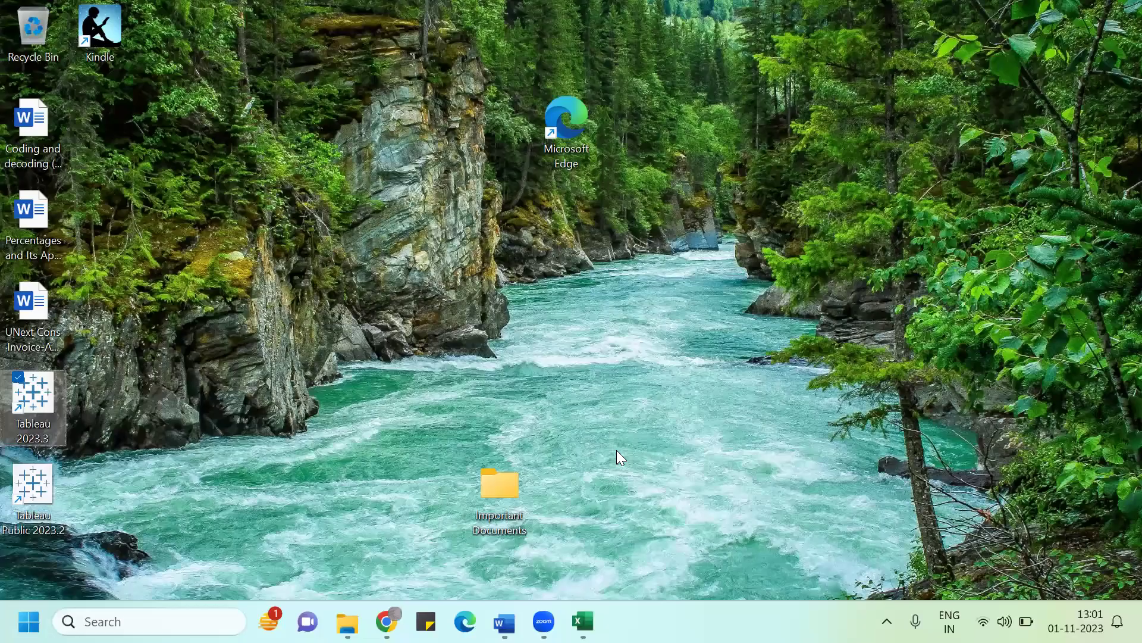
pyautogui.doubleClick(37, 388)
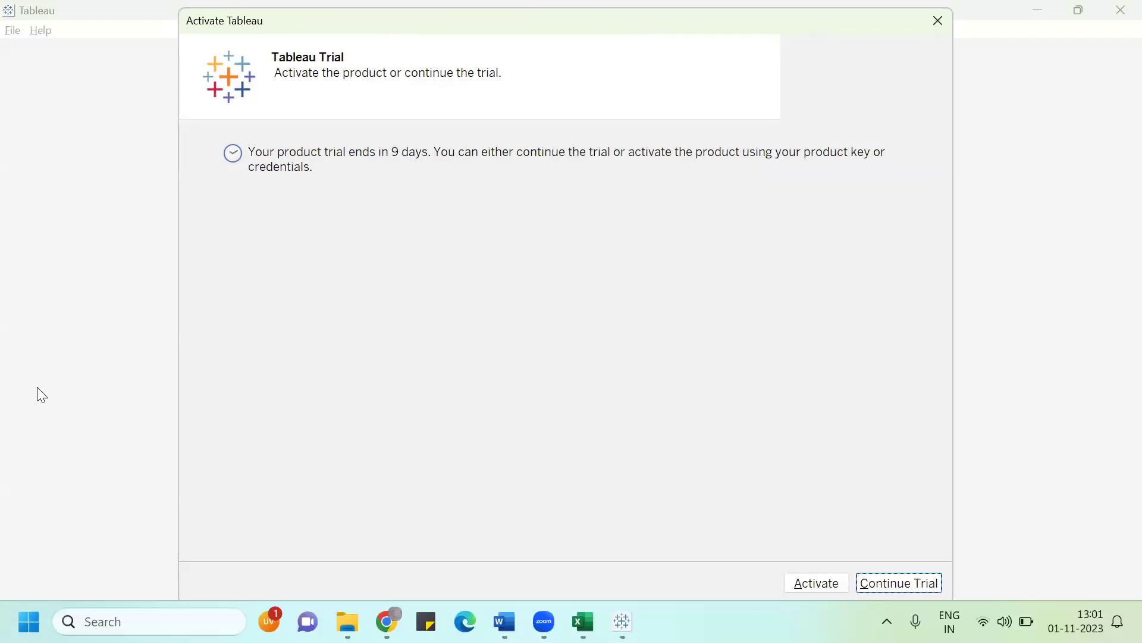
pyautogui.press('Return')
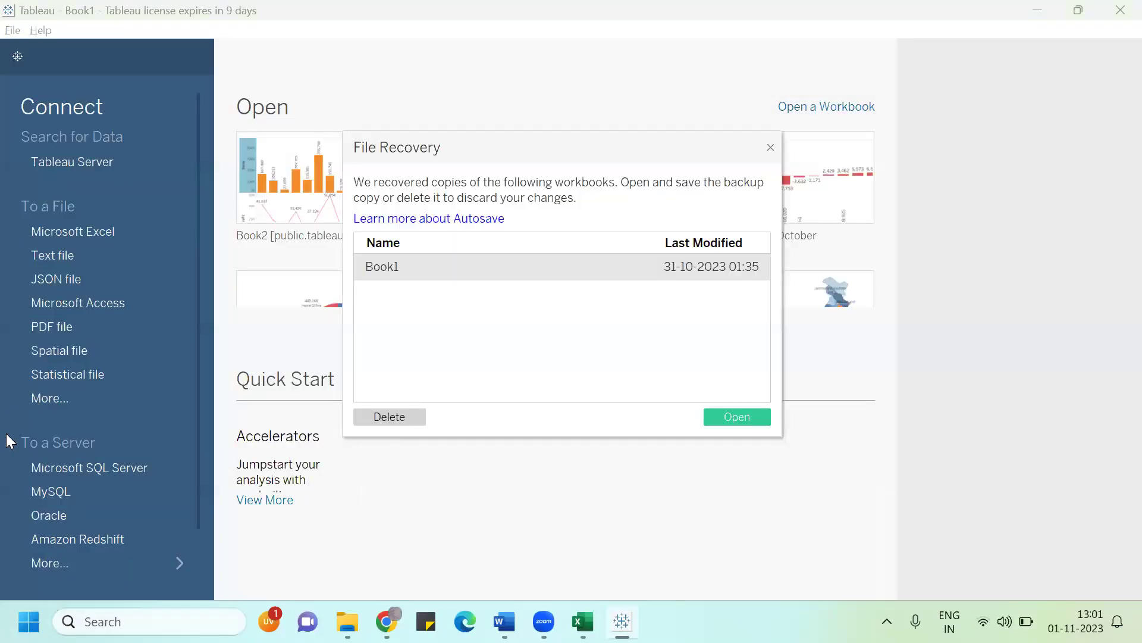
pyautogui.click(771, 148)
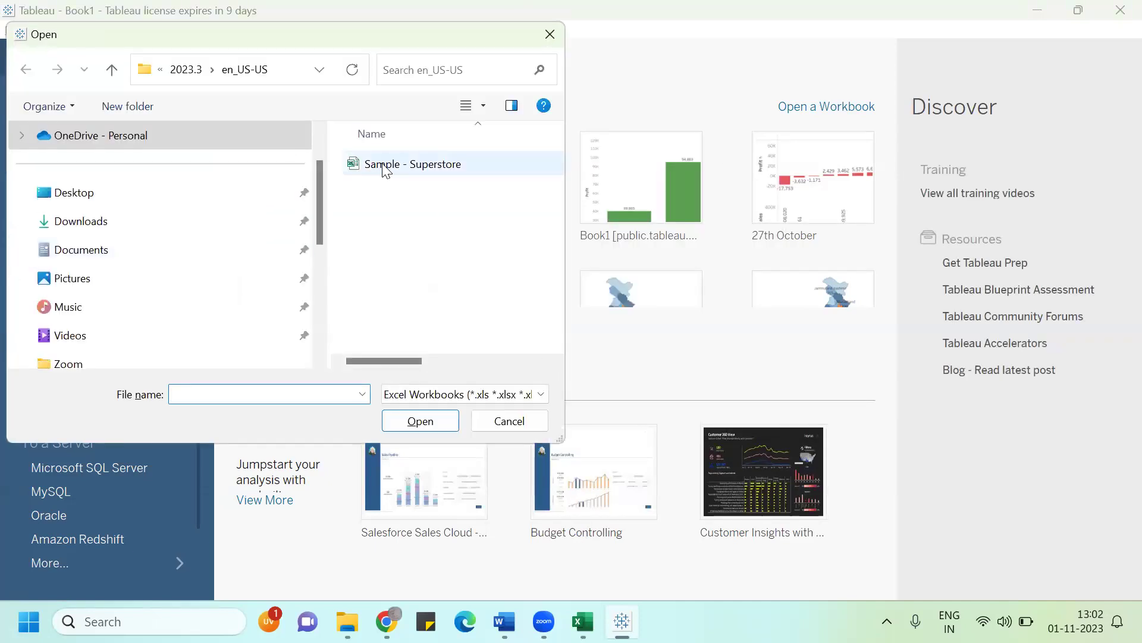
# Connect to the Sample - Superstore Excel workbook and add the Orders table to the data source.
pyautogui.doubleClick(383, 164)
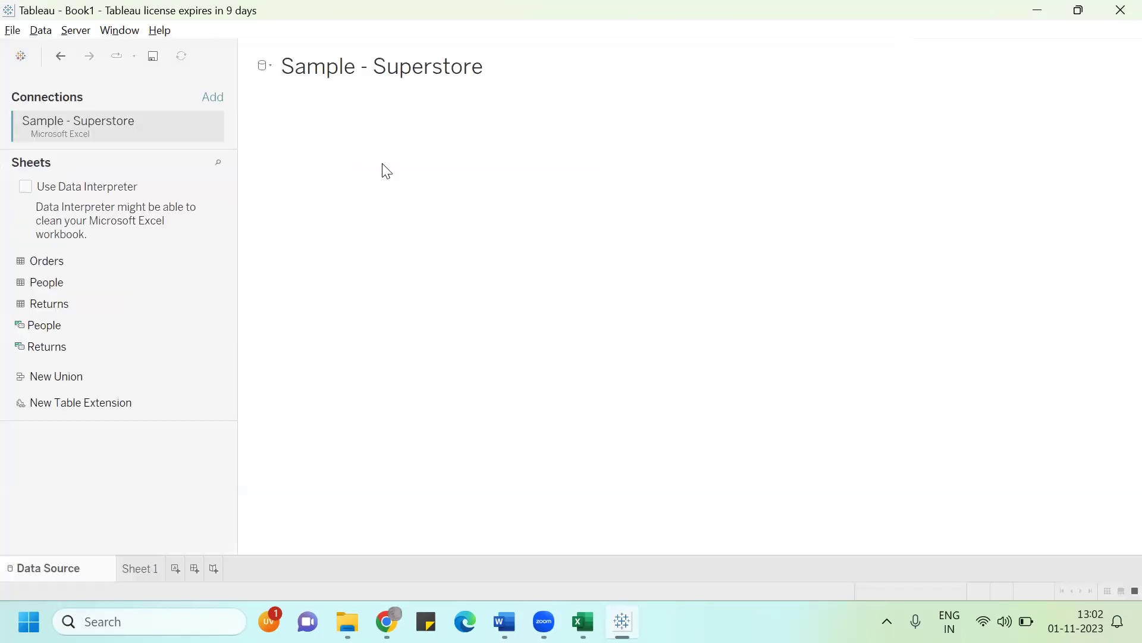
pyautogui.click(72, 259)
pyautogui.moveTo(570, 170); pyautogui.dragTo(670, 274)
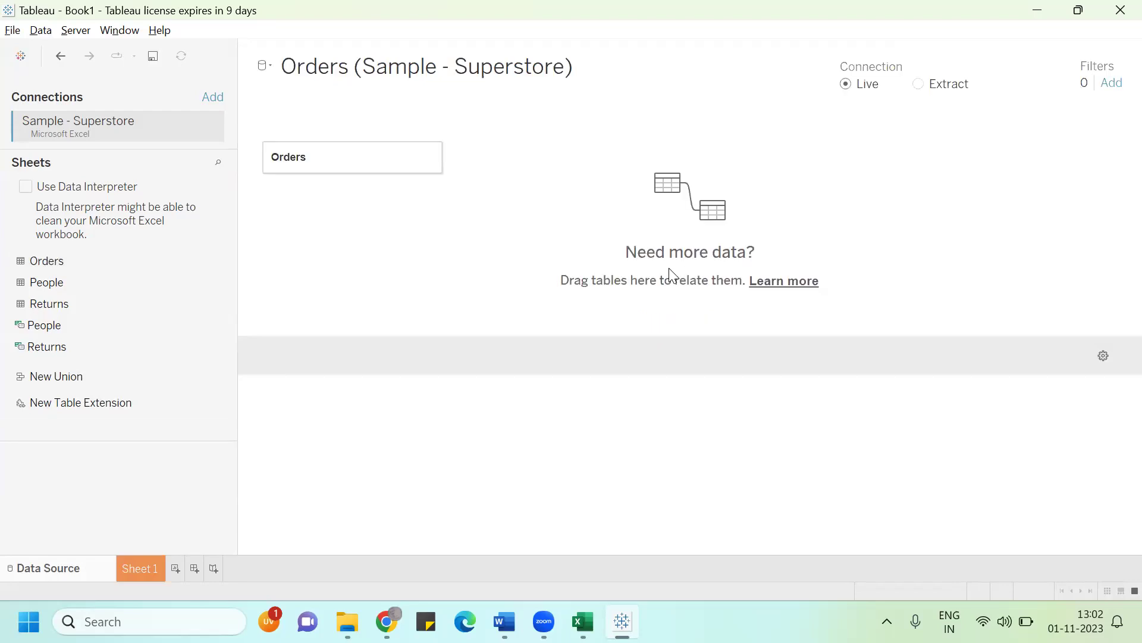
# Open Sheet 1 and create a histogram of Quantity from the suggested chart types.
pyautogui.click(141, 565)
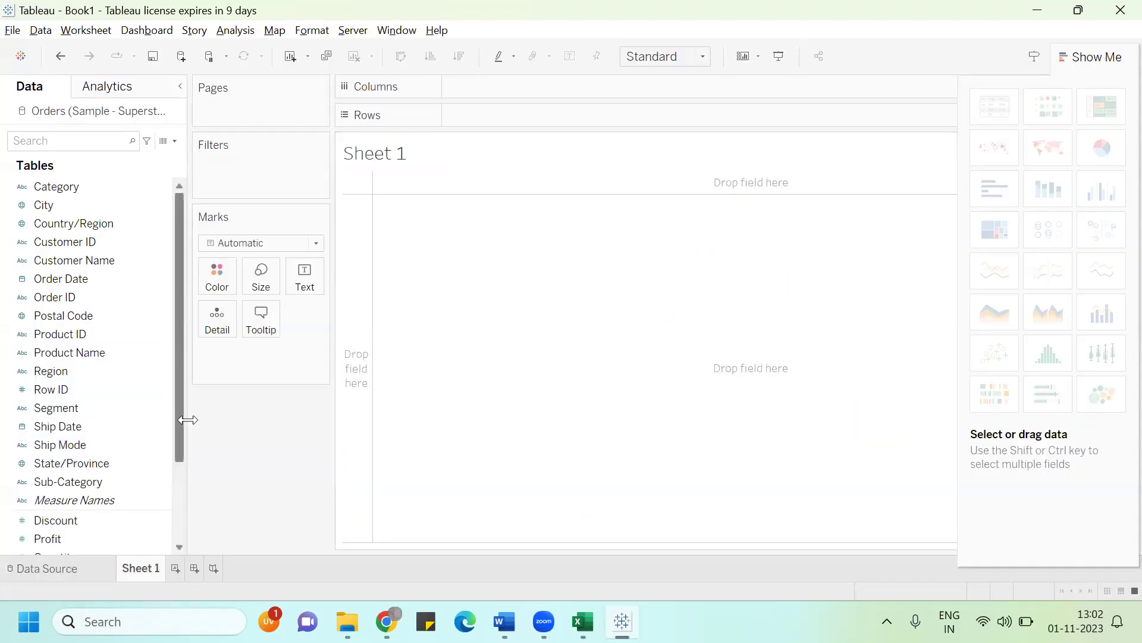
pyautogui.moveTo(180, 421); pyautogui.dragTo(126, 467)
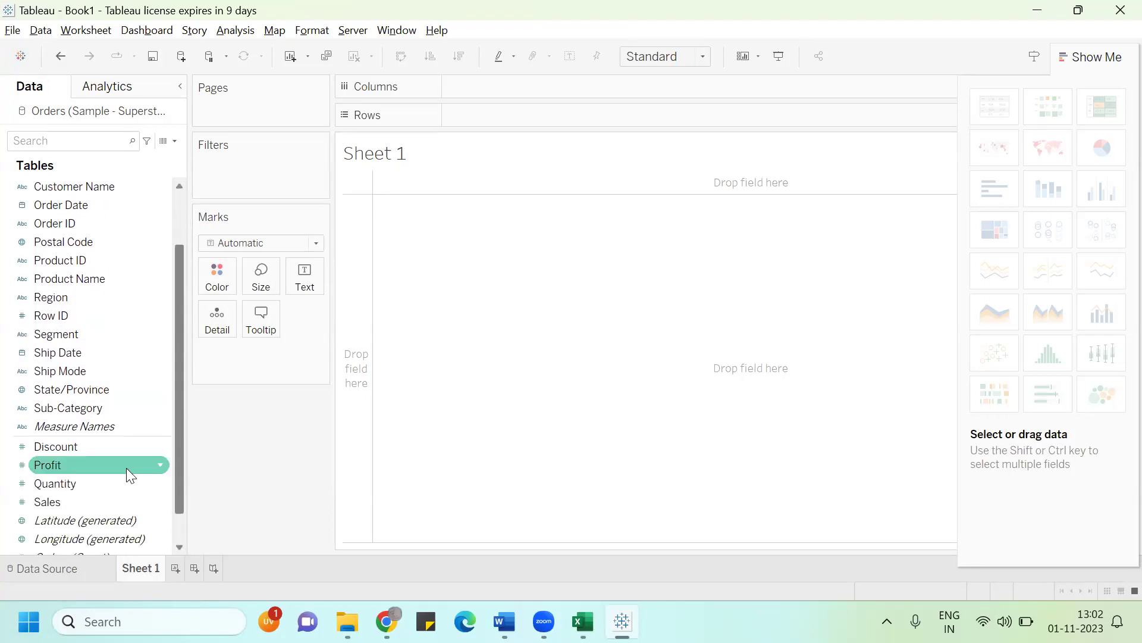
pyautogui.click(100, 486)
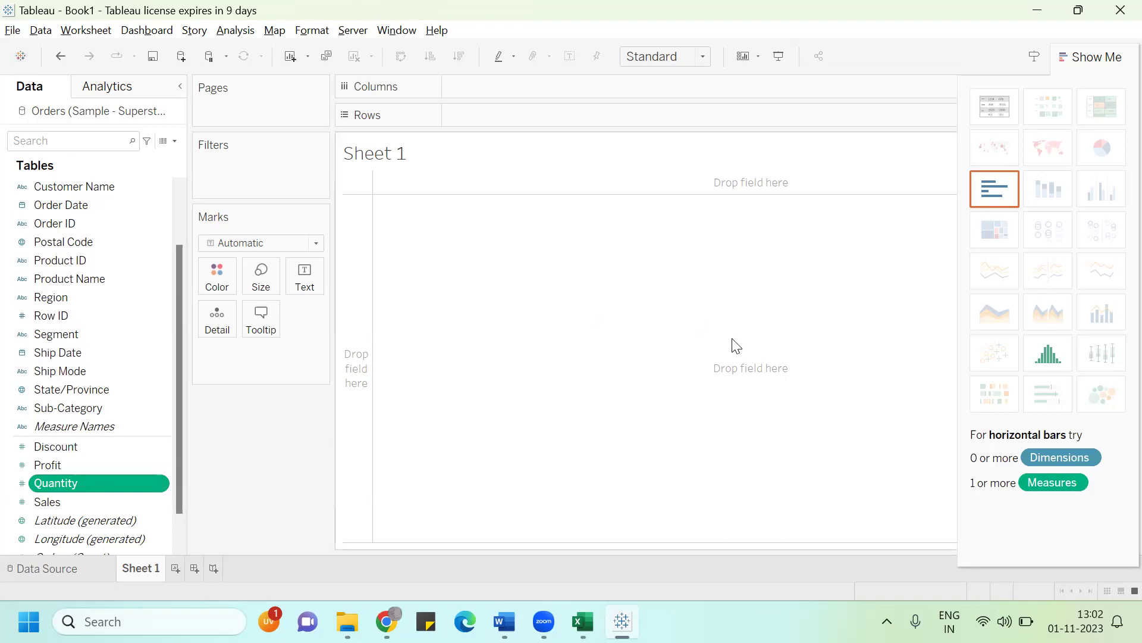
pyautogui.click(1043, 356)
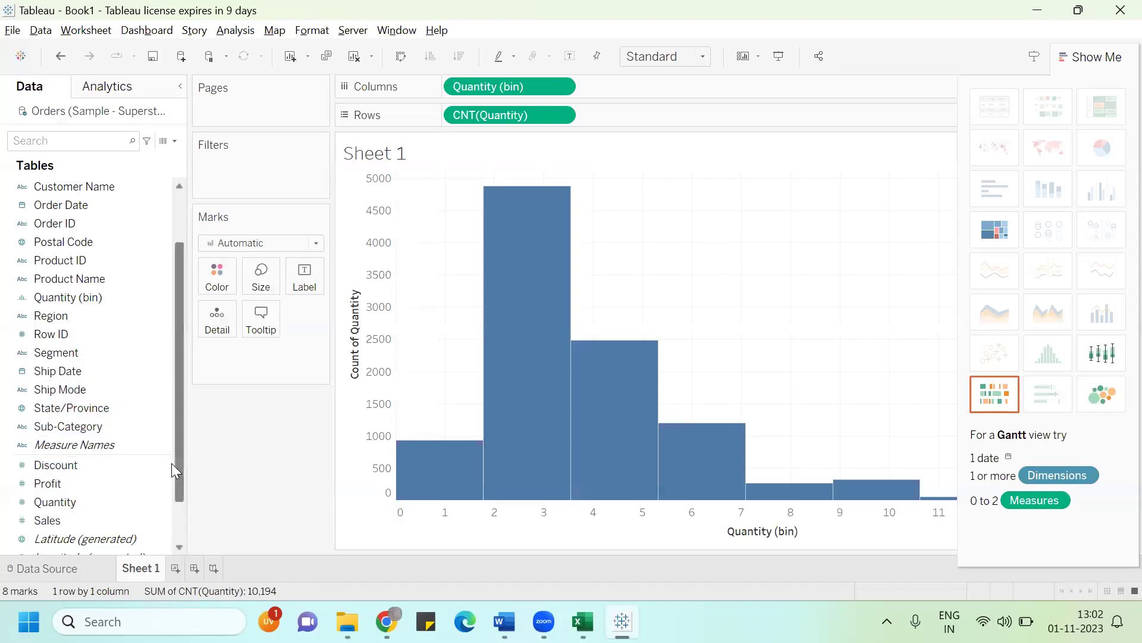
# Label the bars of the Sheet 1 histogram with the sum of Quantity.
pyautogui.scroll(-1, 183, 465)
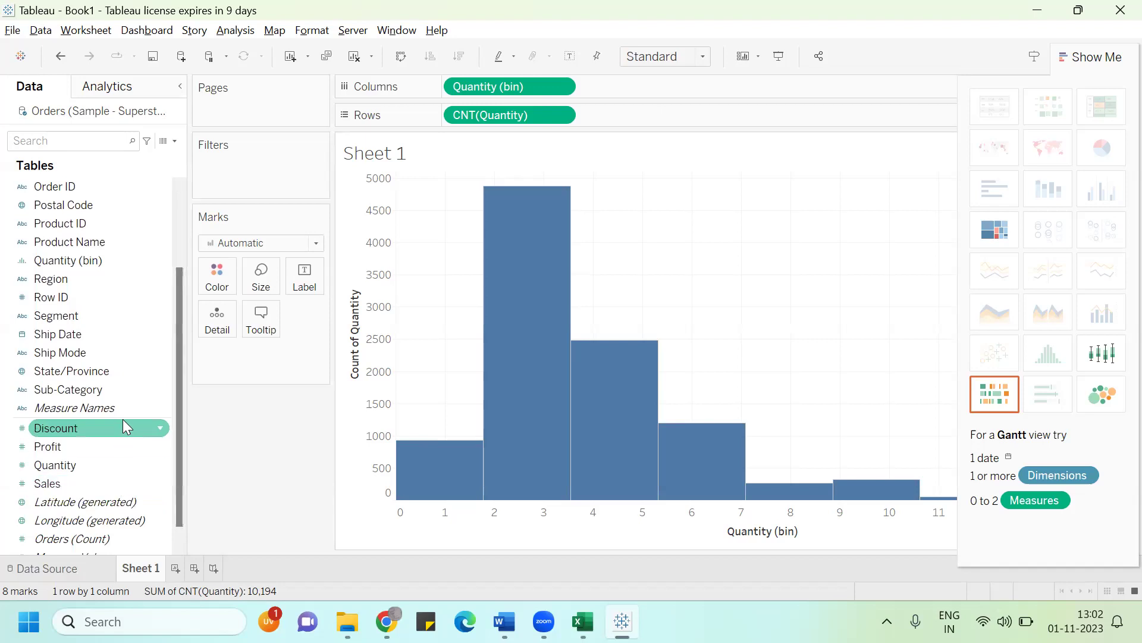
pyautogui.moveTo(106, 464); pyautogui.dragTo(321, 272)
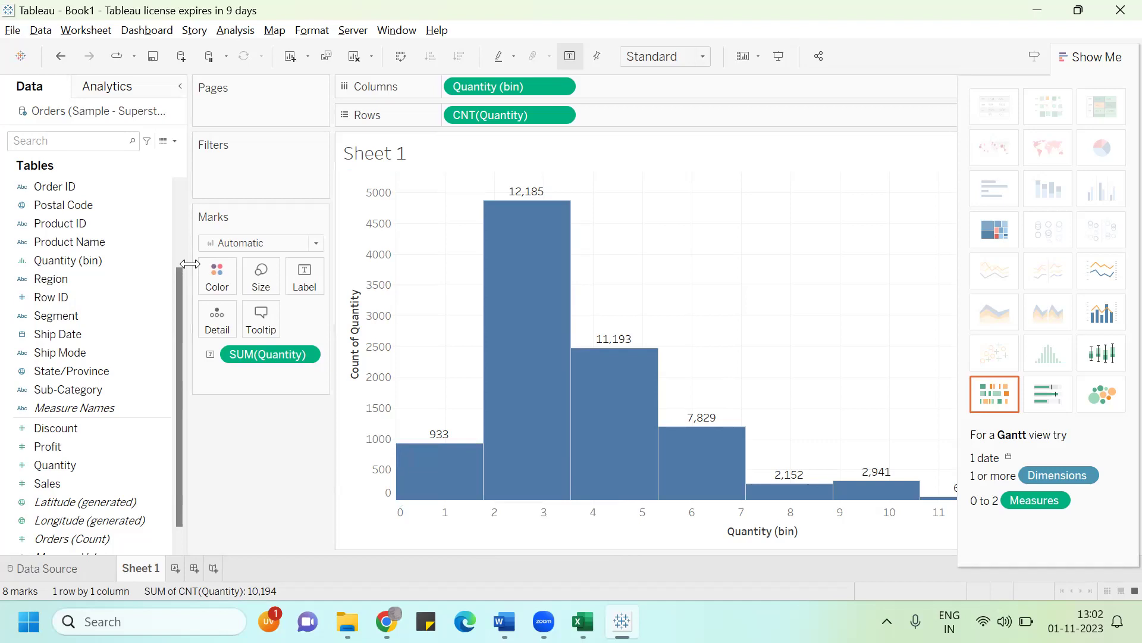
# Edit the Quantity (bin) field to set the size of bins to 2, dismissing the low-battery notice.
pyautogui.click(149, 260)
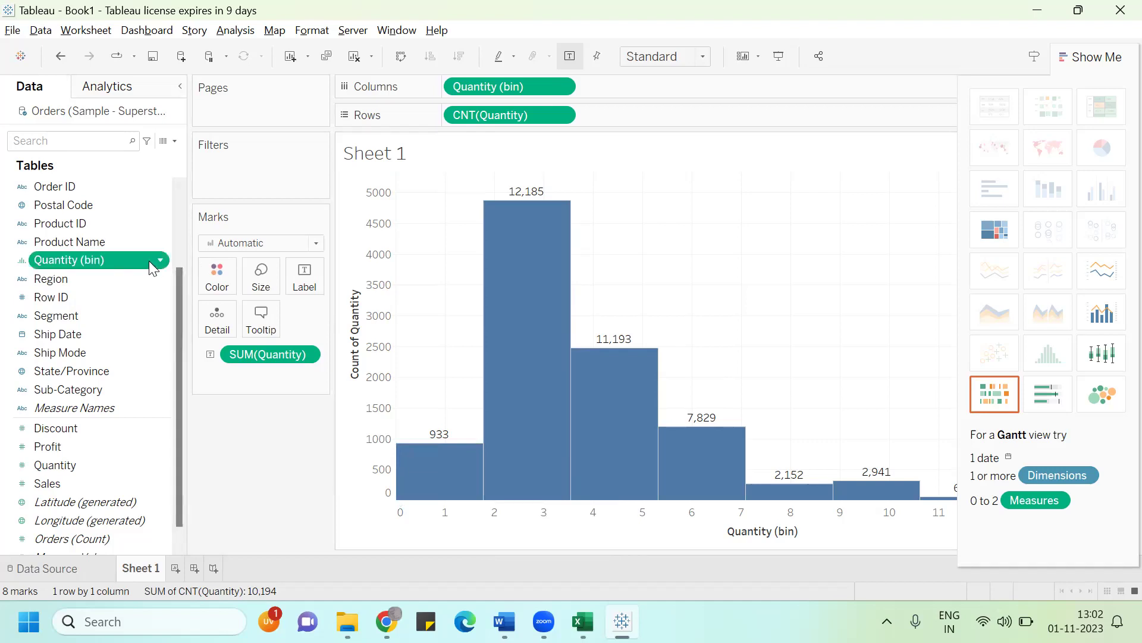
pyautogui.click(161, 262)
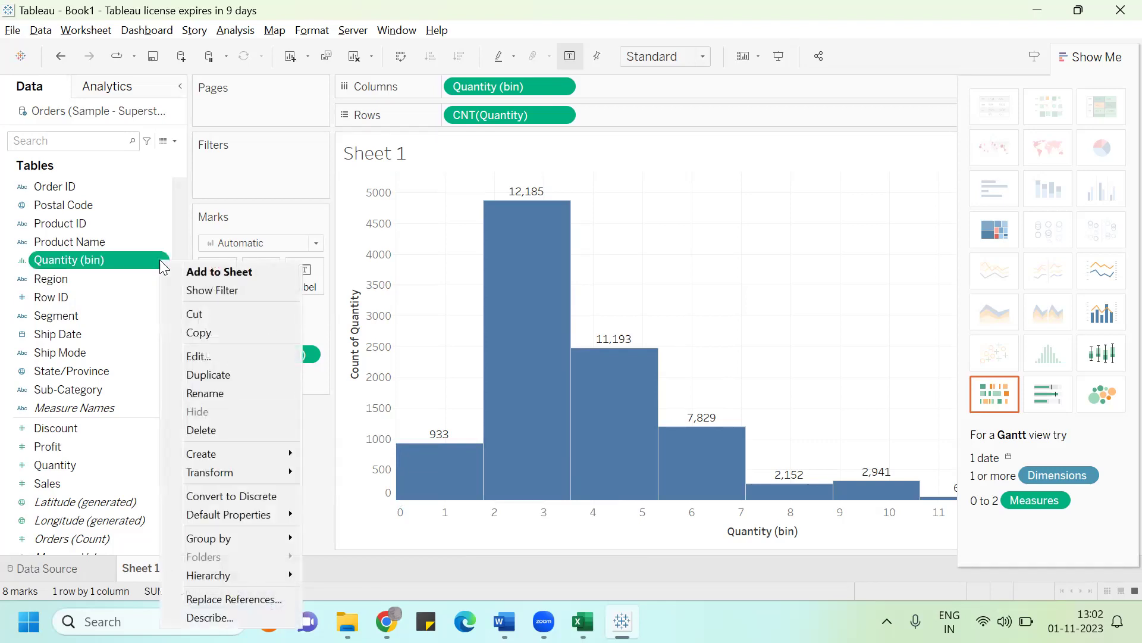
pyautogui.click(213, 357)
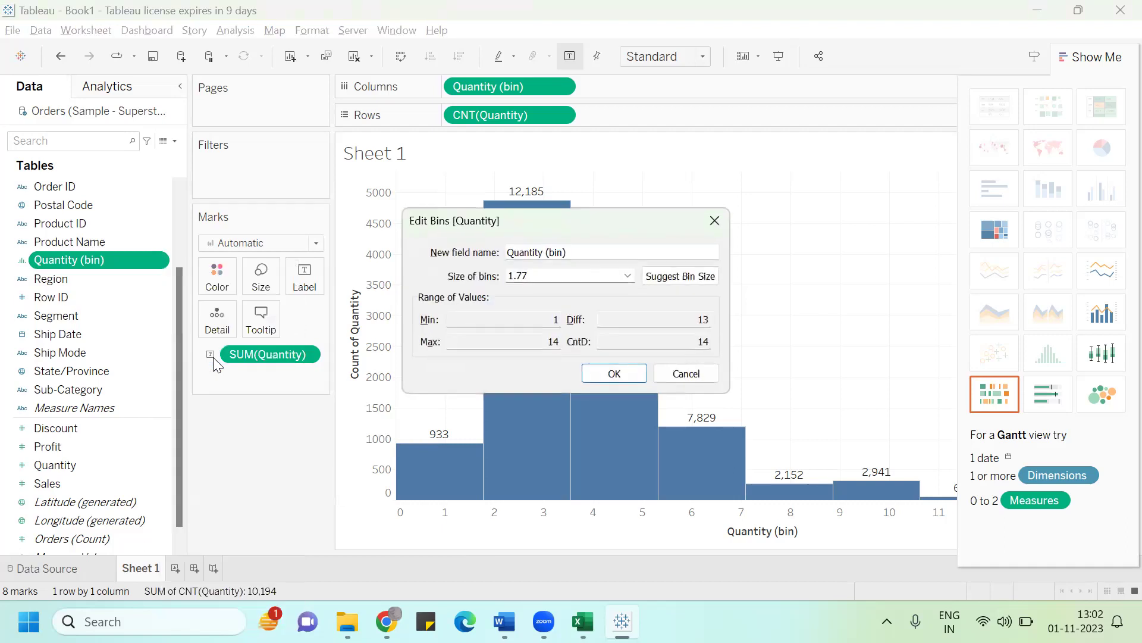
pyautogui.press('BackSpace')
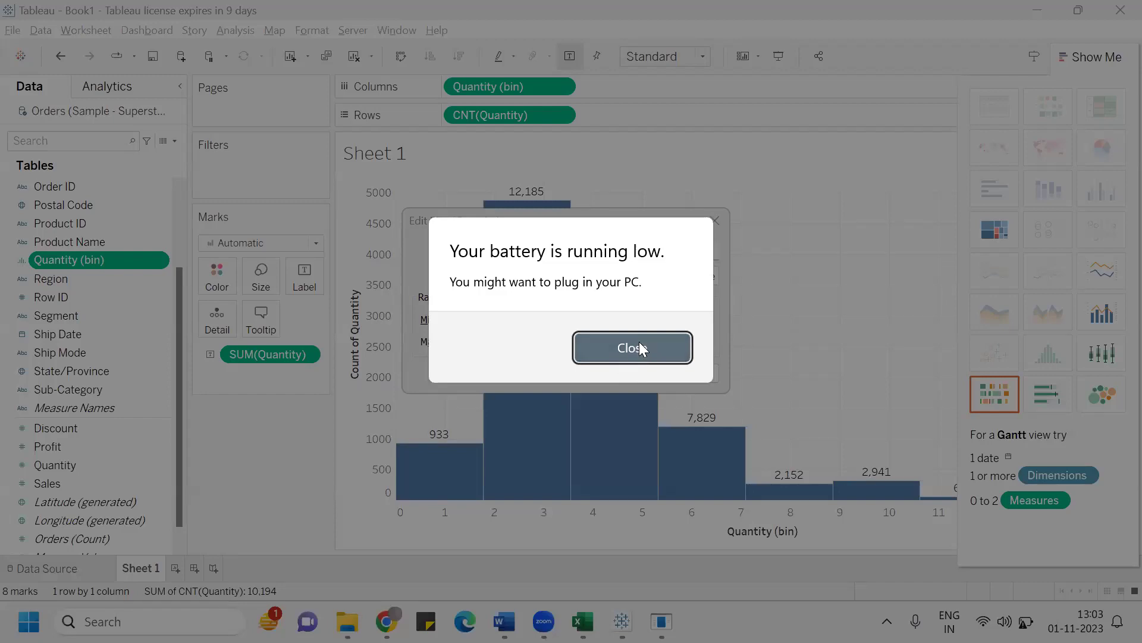
pyautogui.click(639, 347)
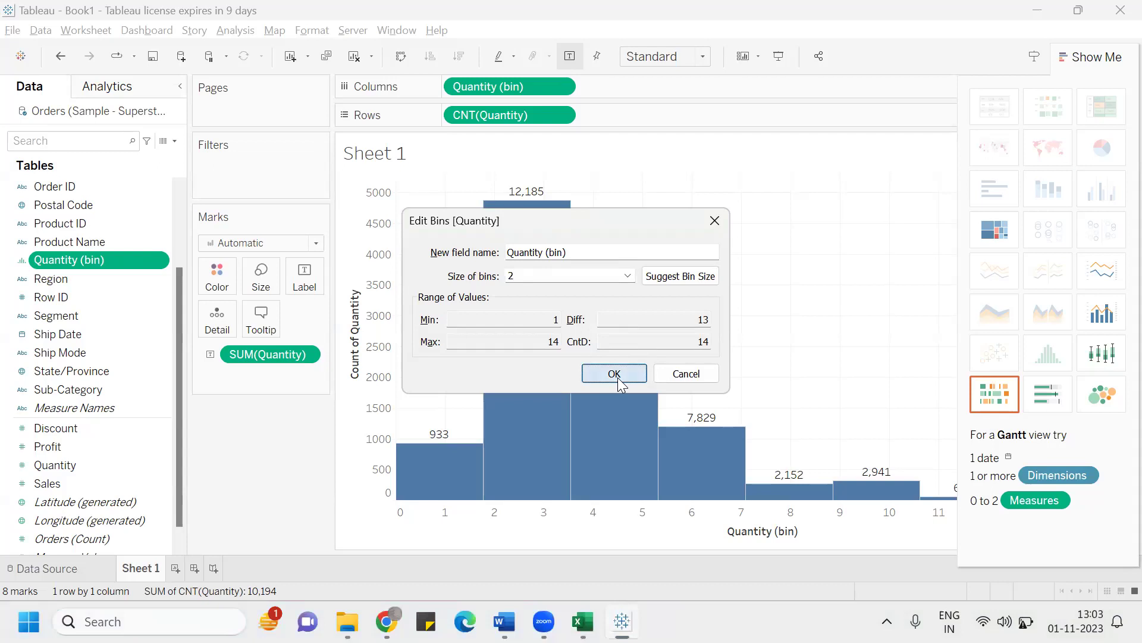
pyautogui.click(615, 373)
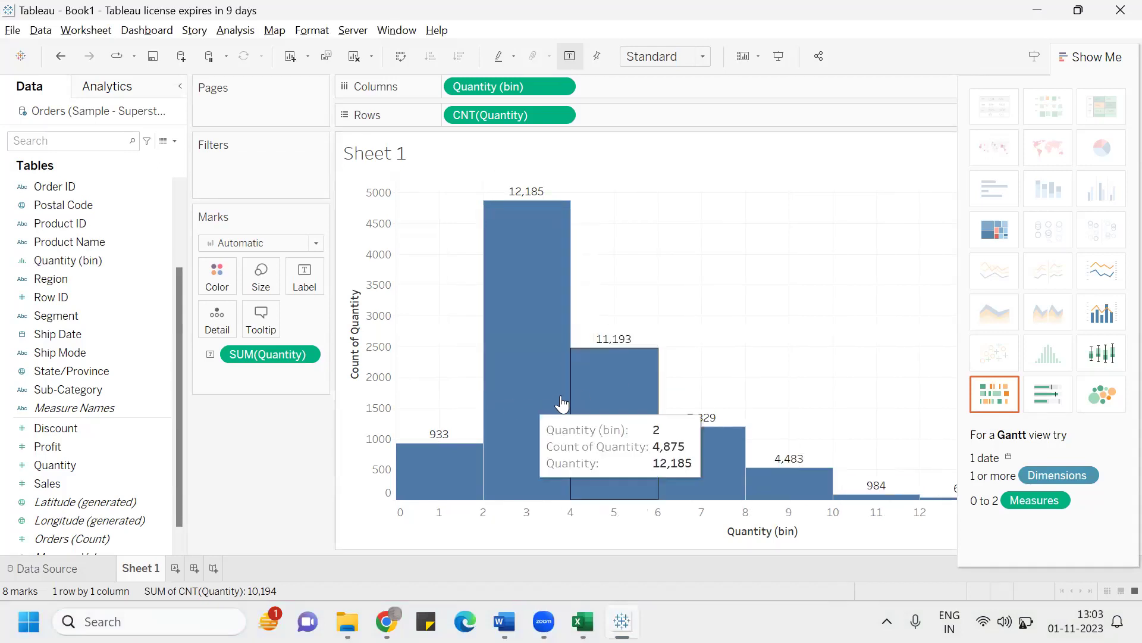